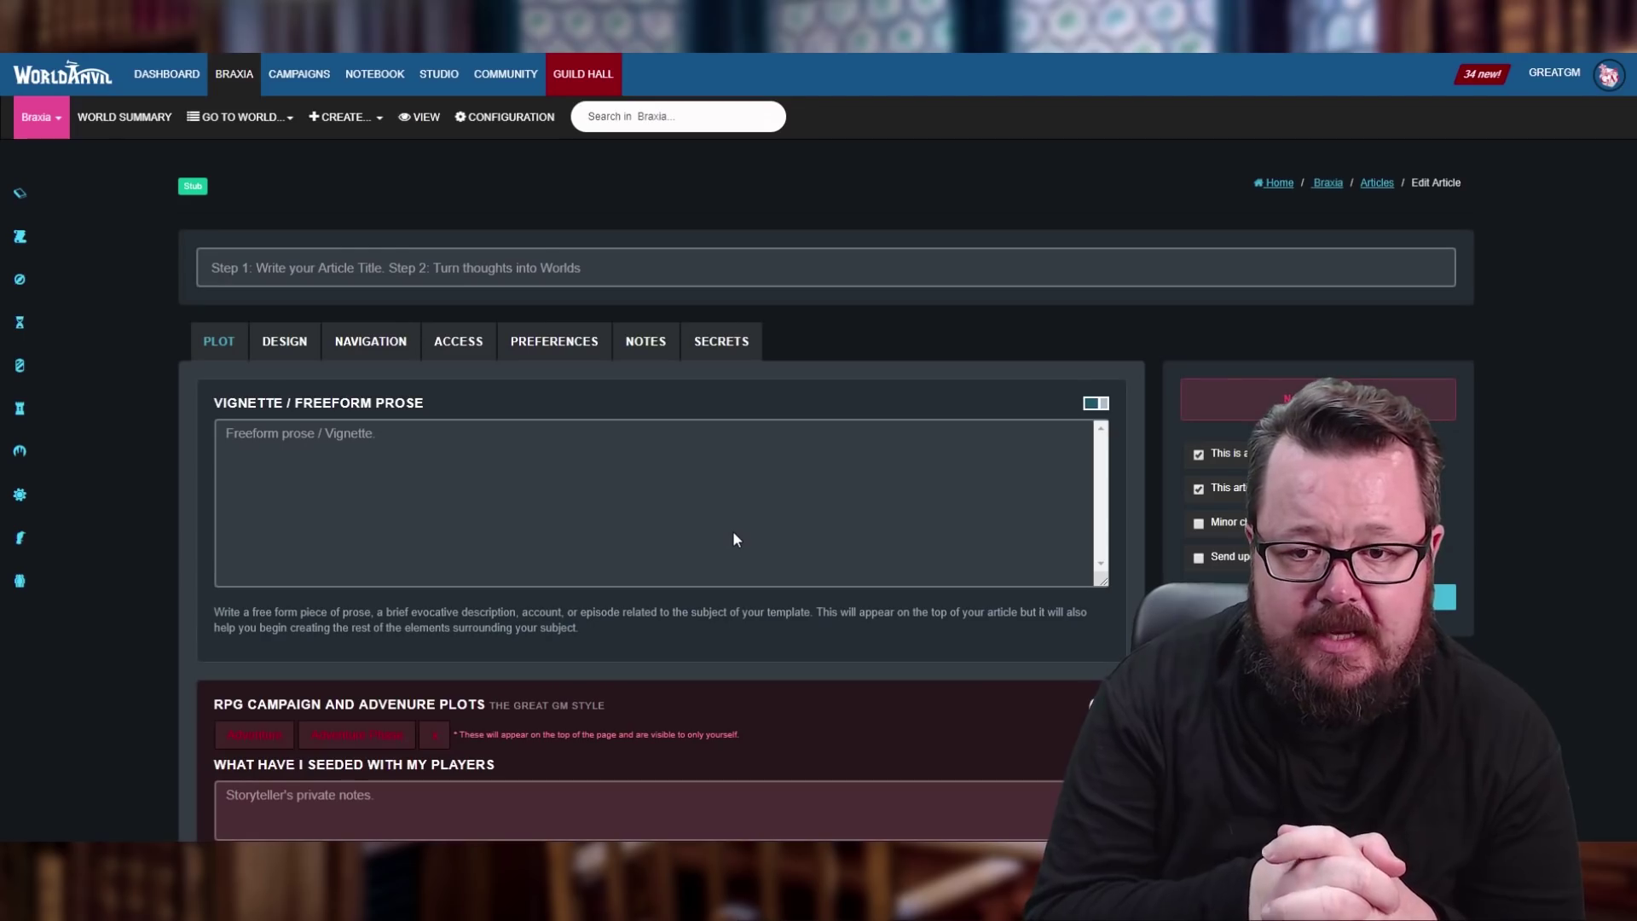
Open the template for a deeper look at an adventure's structure under the RPG campaign plots and review its Objective and Theme fields.
scroll(733, 539, "down", 3)
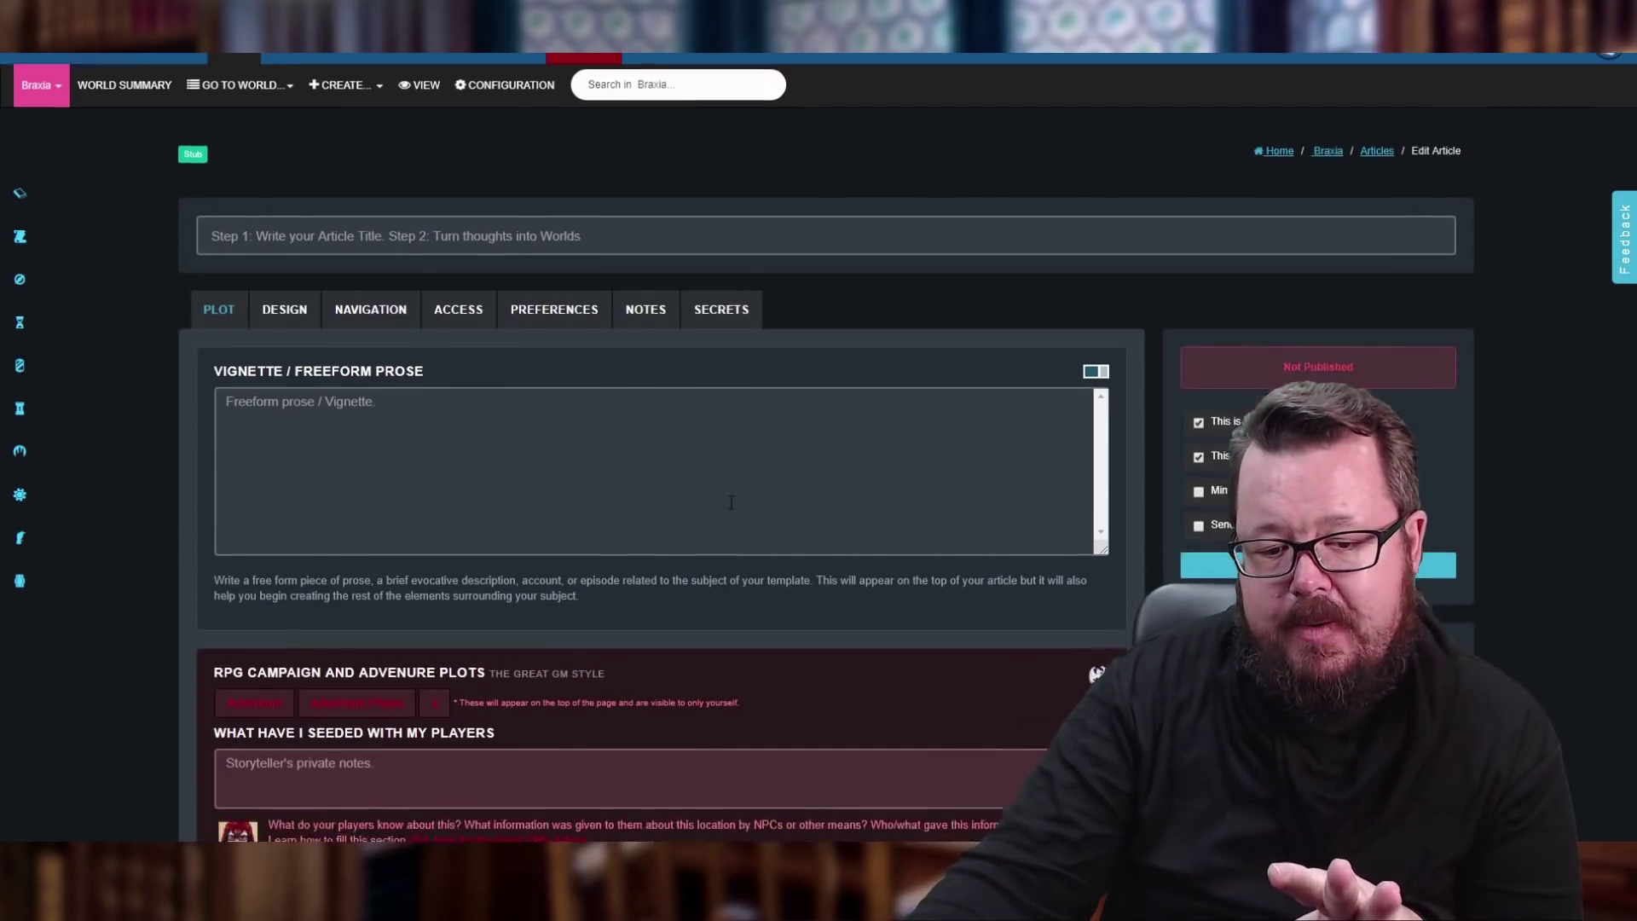
scroll(733, 498, "up", 2)
scroll(734, 501, "down", 4)
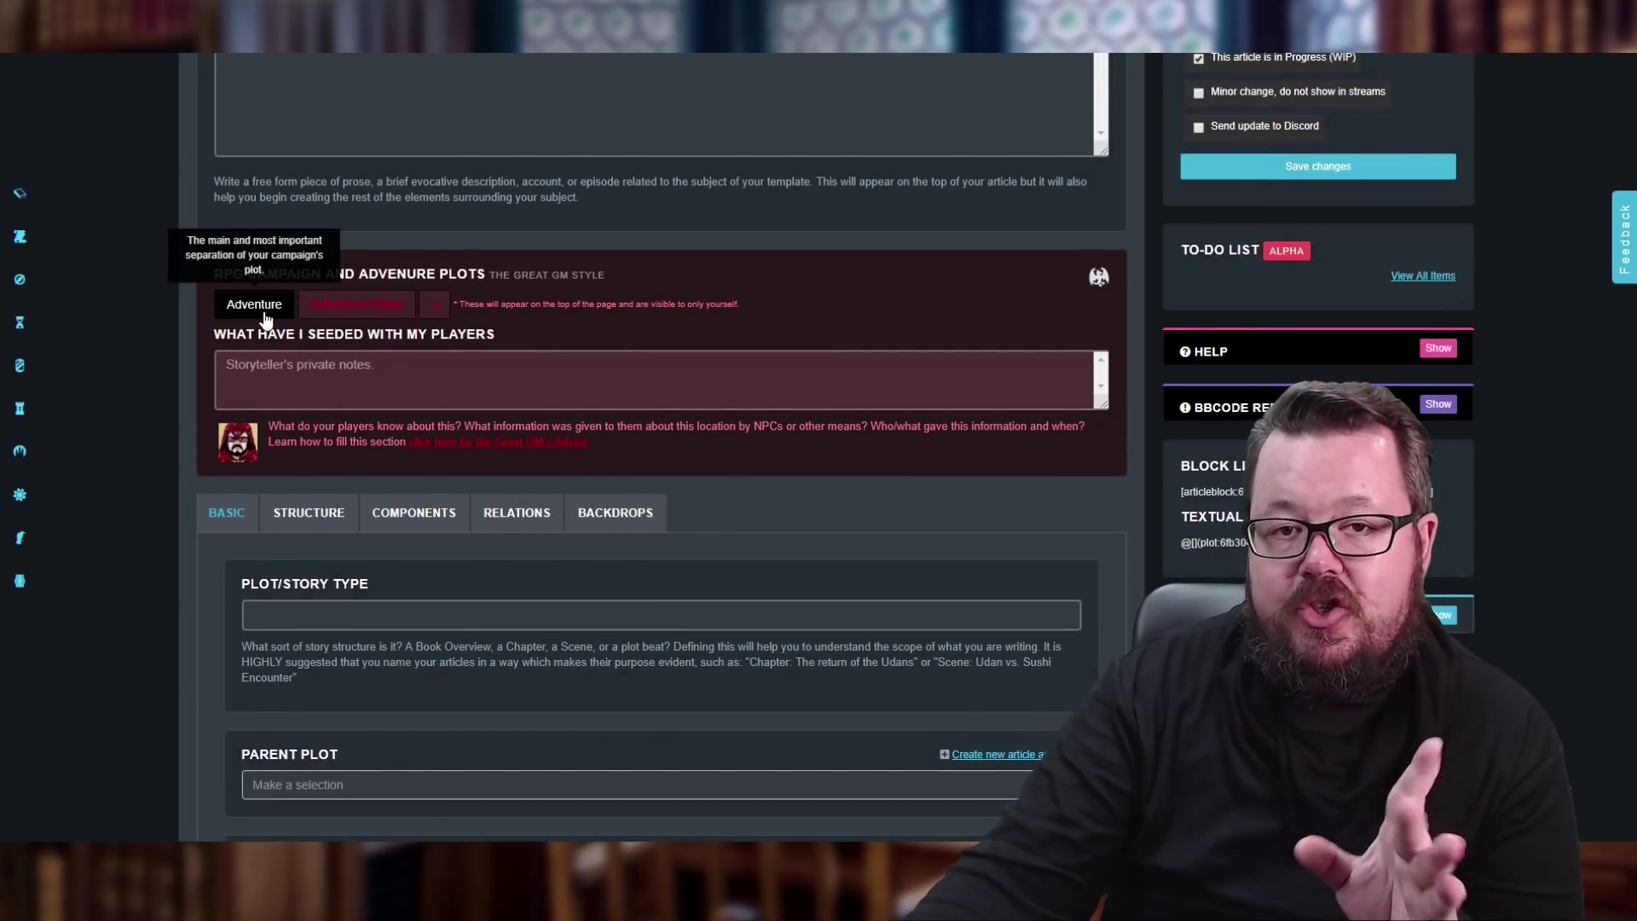
left_click(342, 317)
scroll(704, 358, "down", 2)
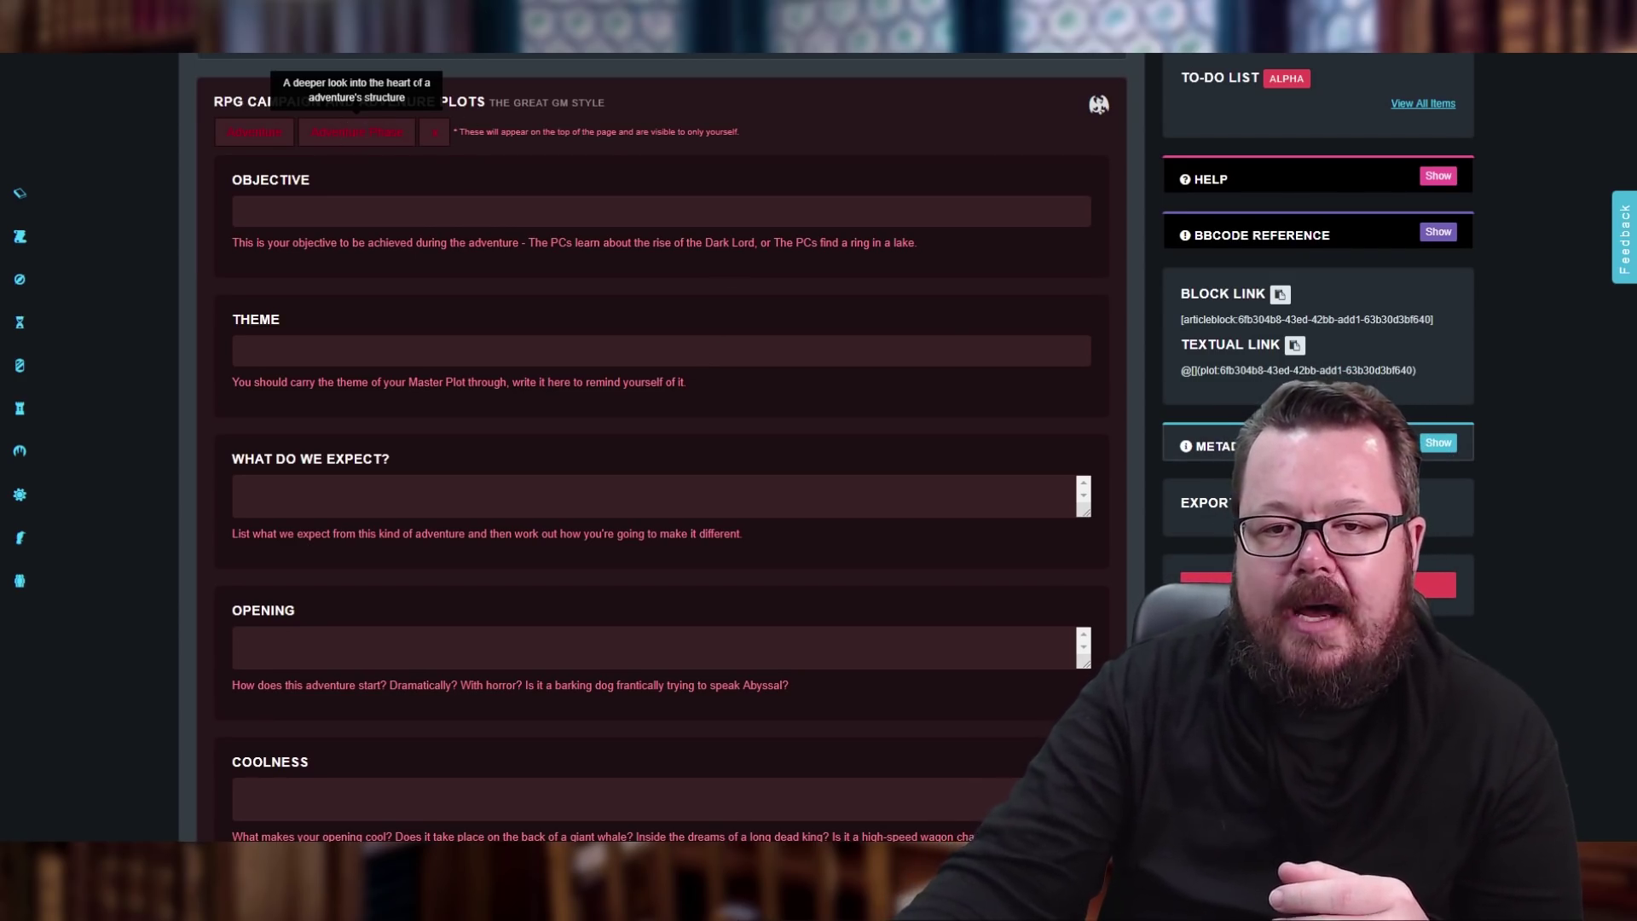
scroll(345, 134, "down", 1)
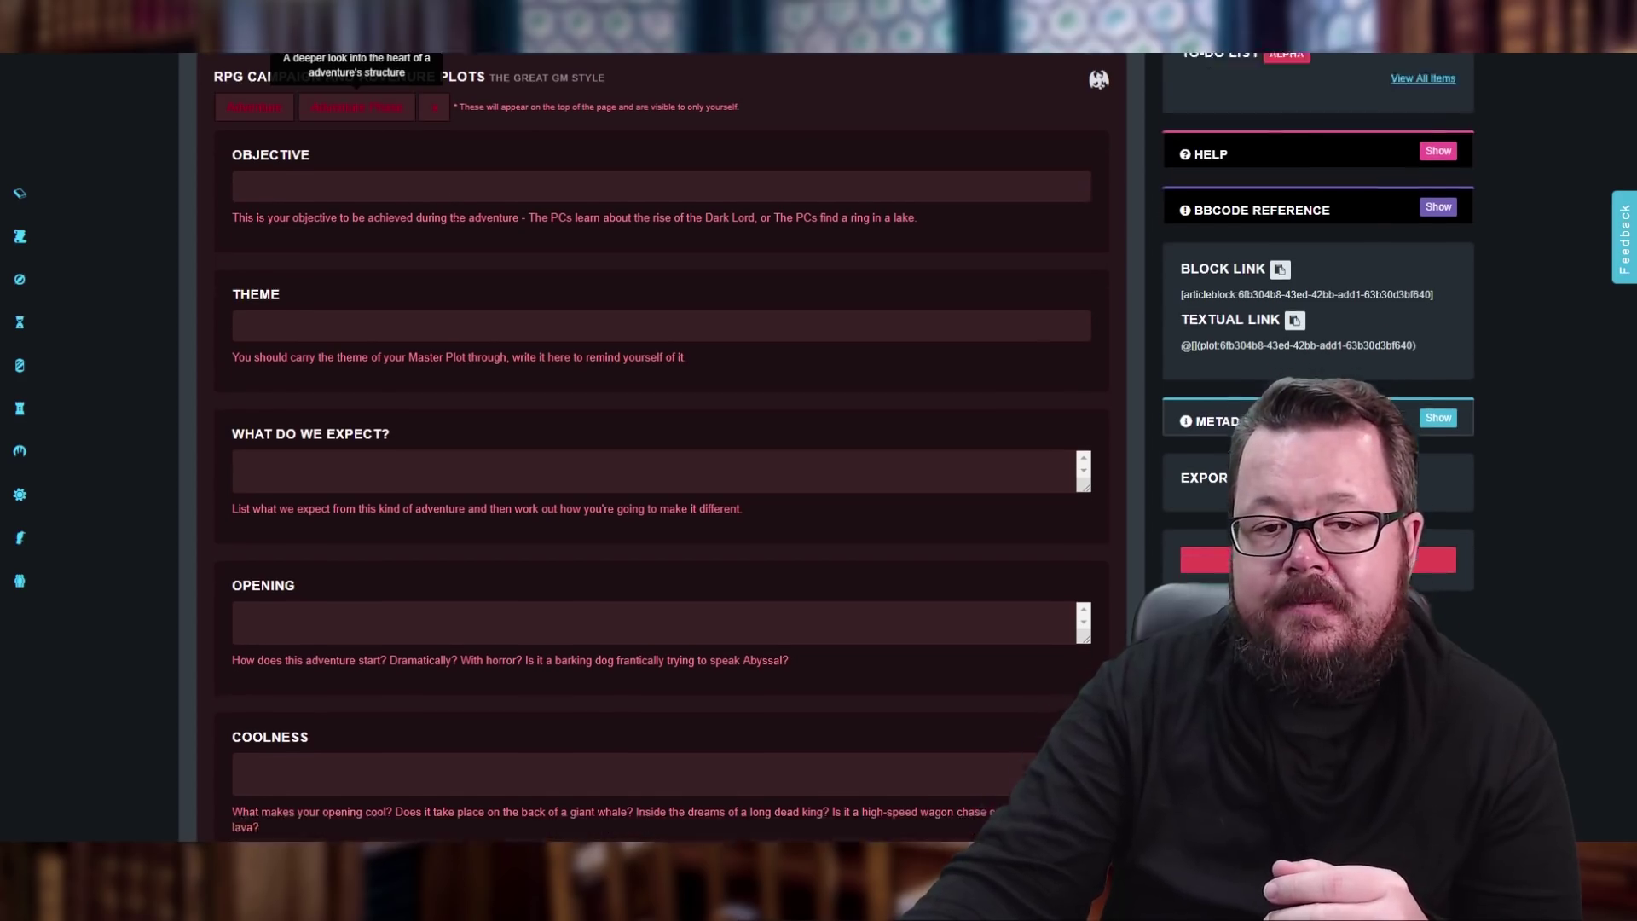
scroll(453, 211, "down", 1)
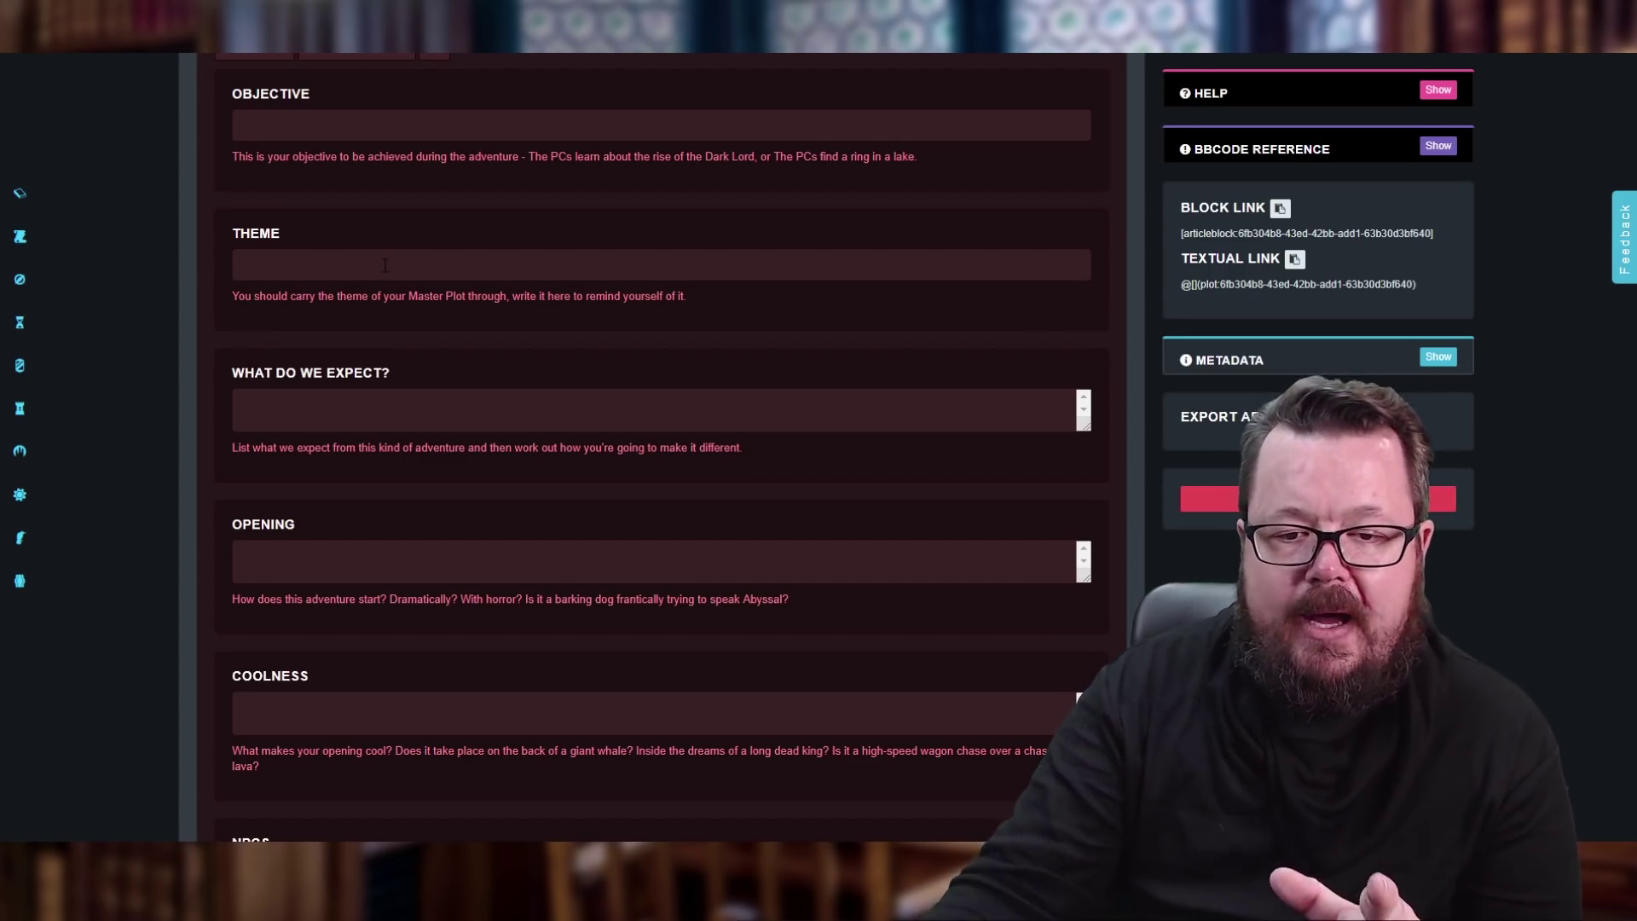
Go through the What Do We Expect, Opening and Coolness text fields, activating each for editing.
left_click(292, 407)
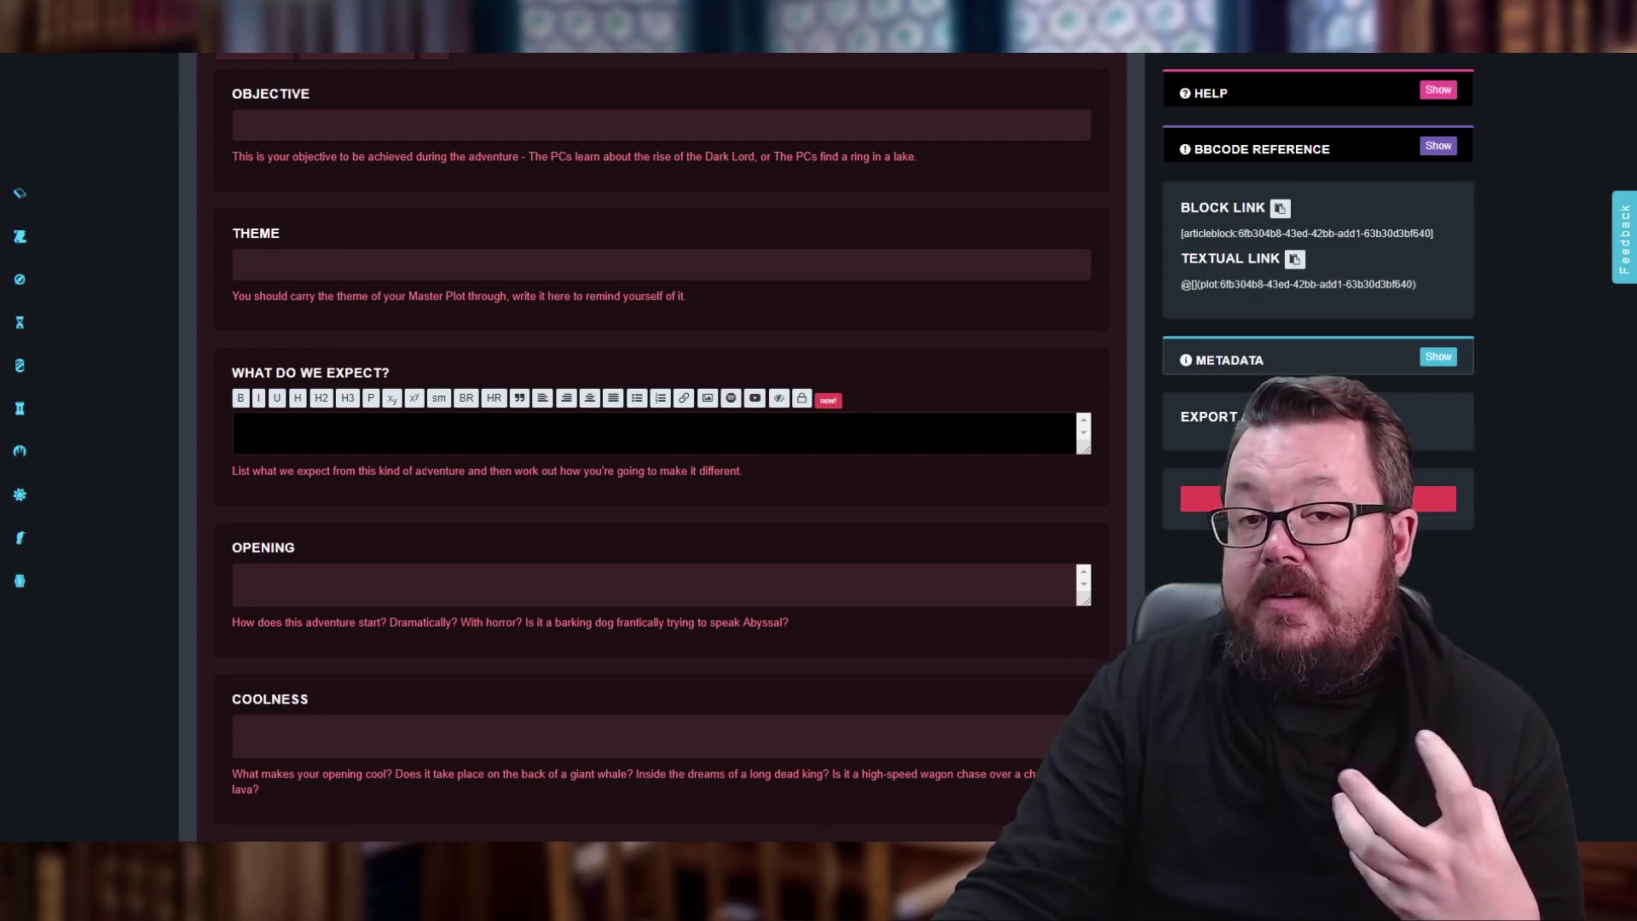
scroll(426, 474, "down", 1)
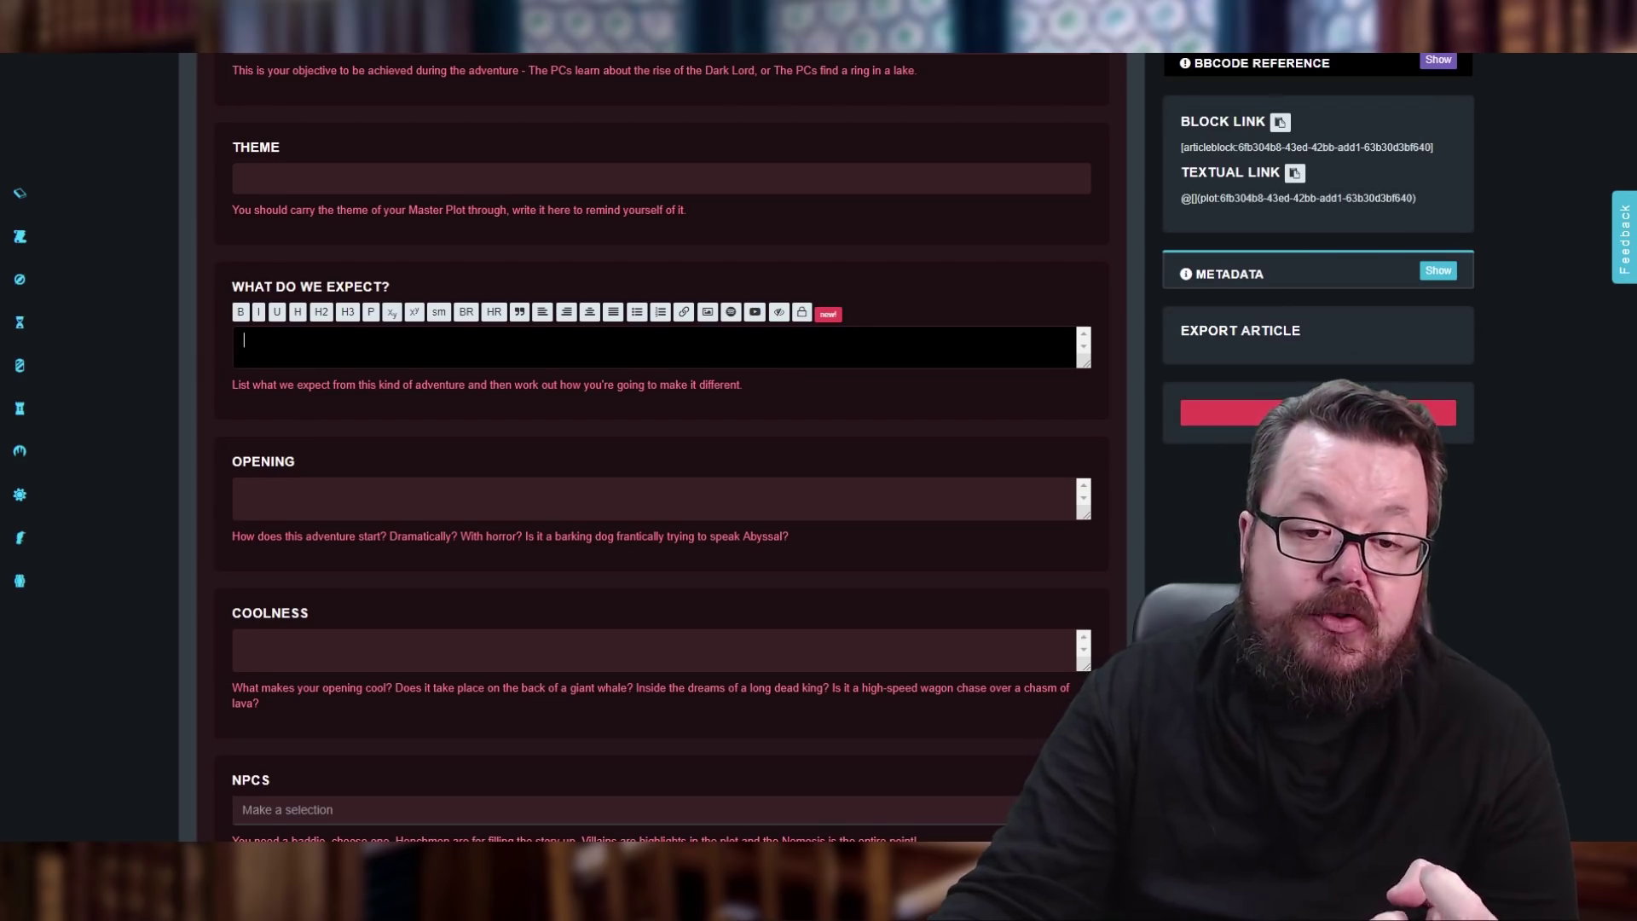
scroll(389, 353, "down", 1)
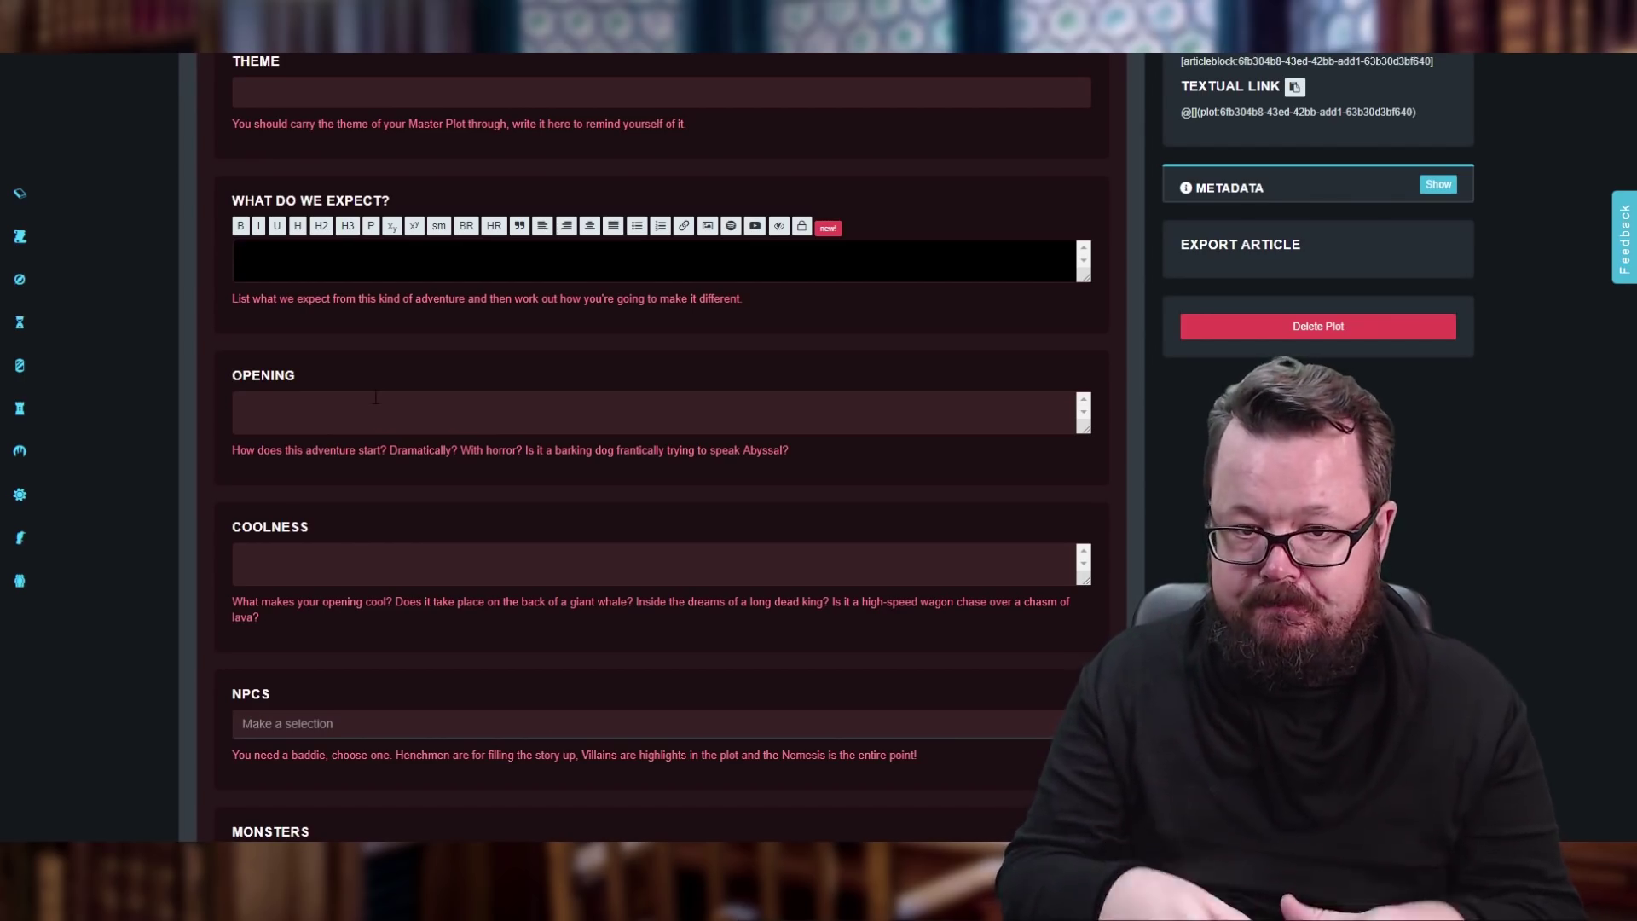
left_click(375, 397)
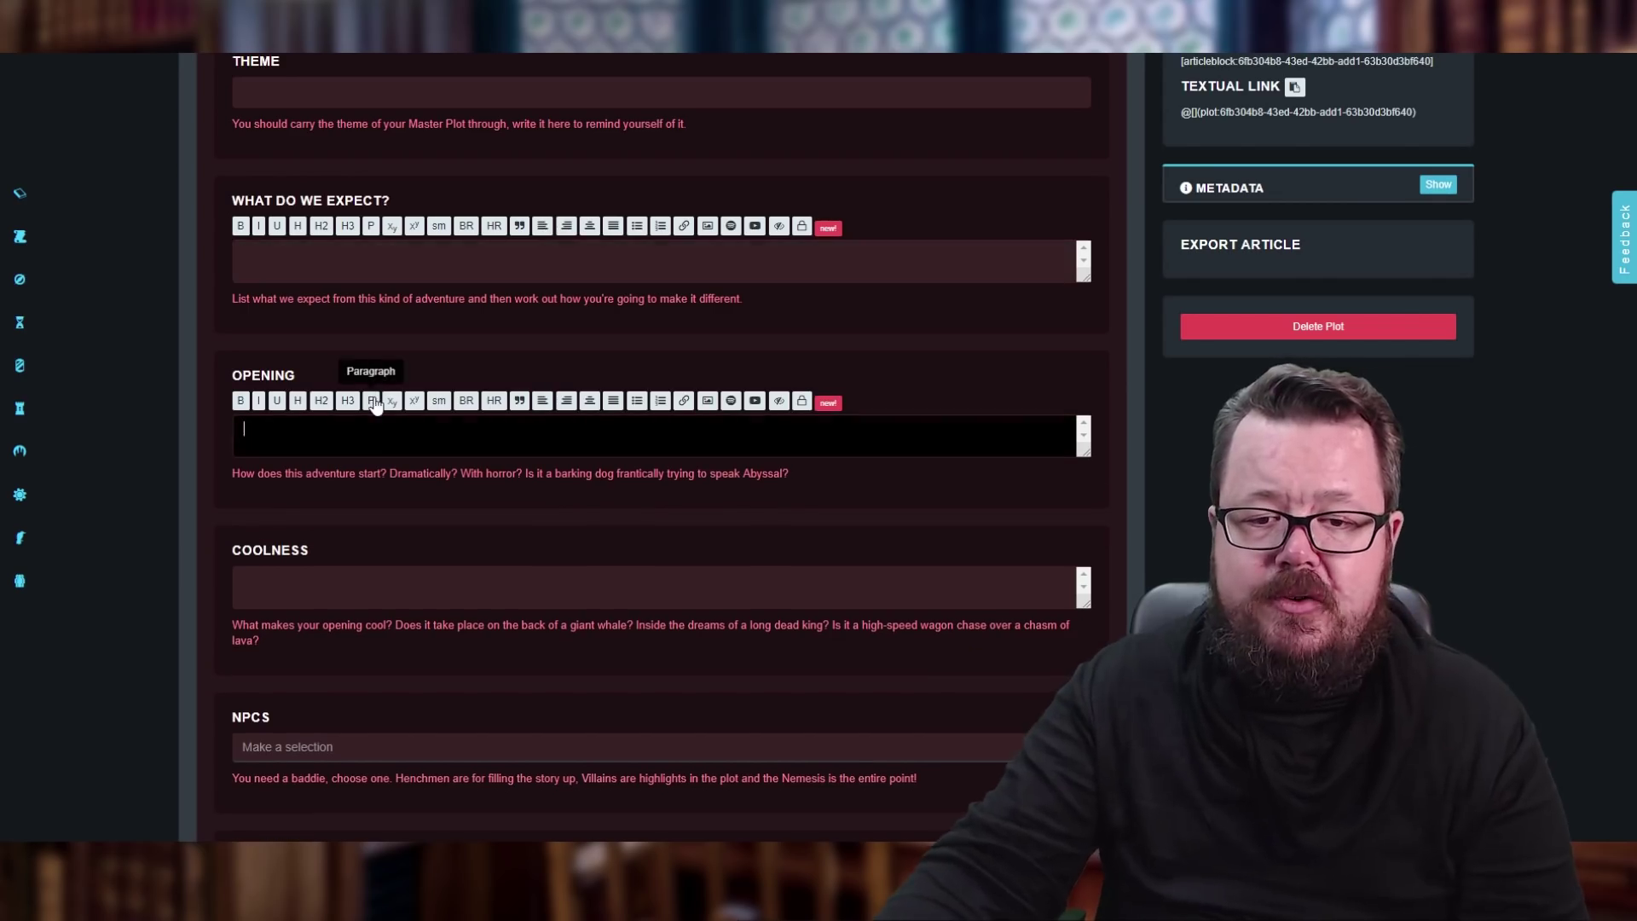
scroll(348, 450, "down", 1)
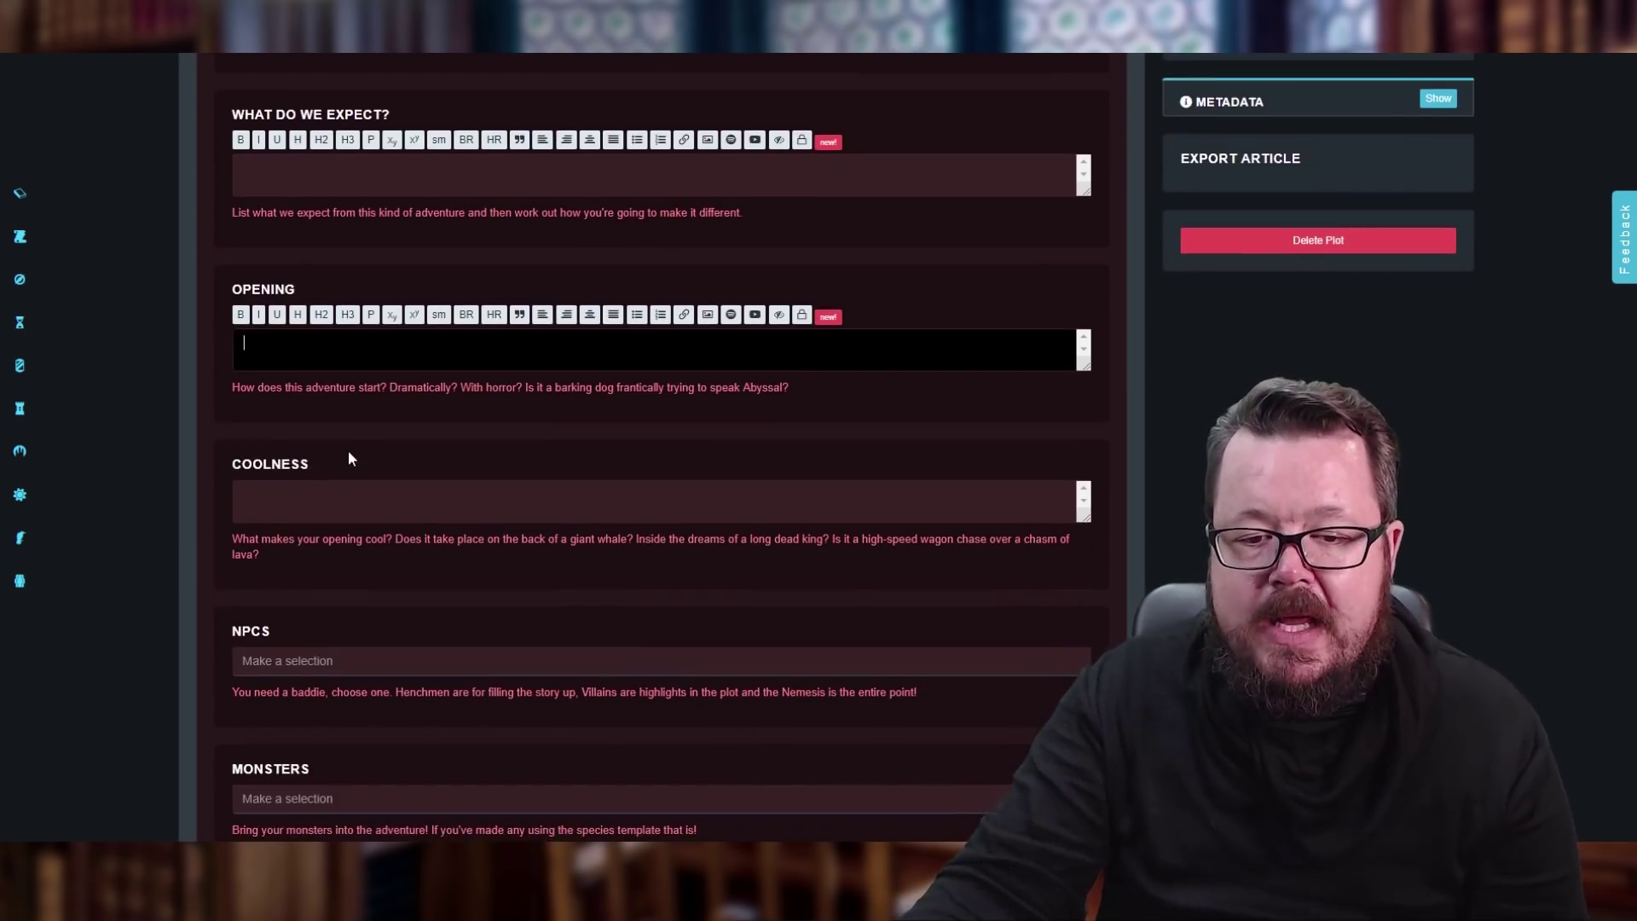
left_click(352, 498)
scroll(500, 414, "down", 2)
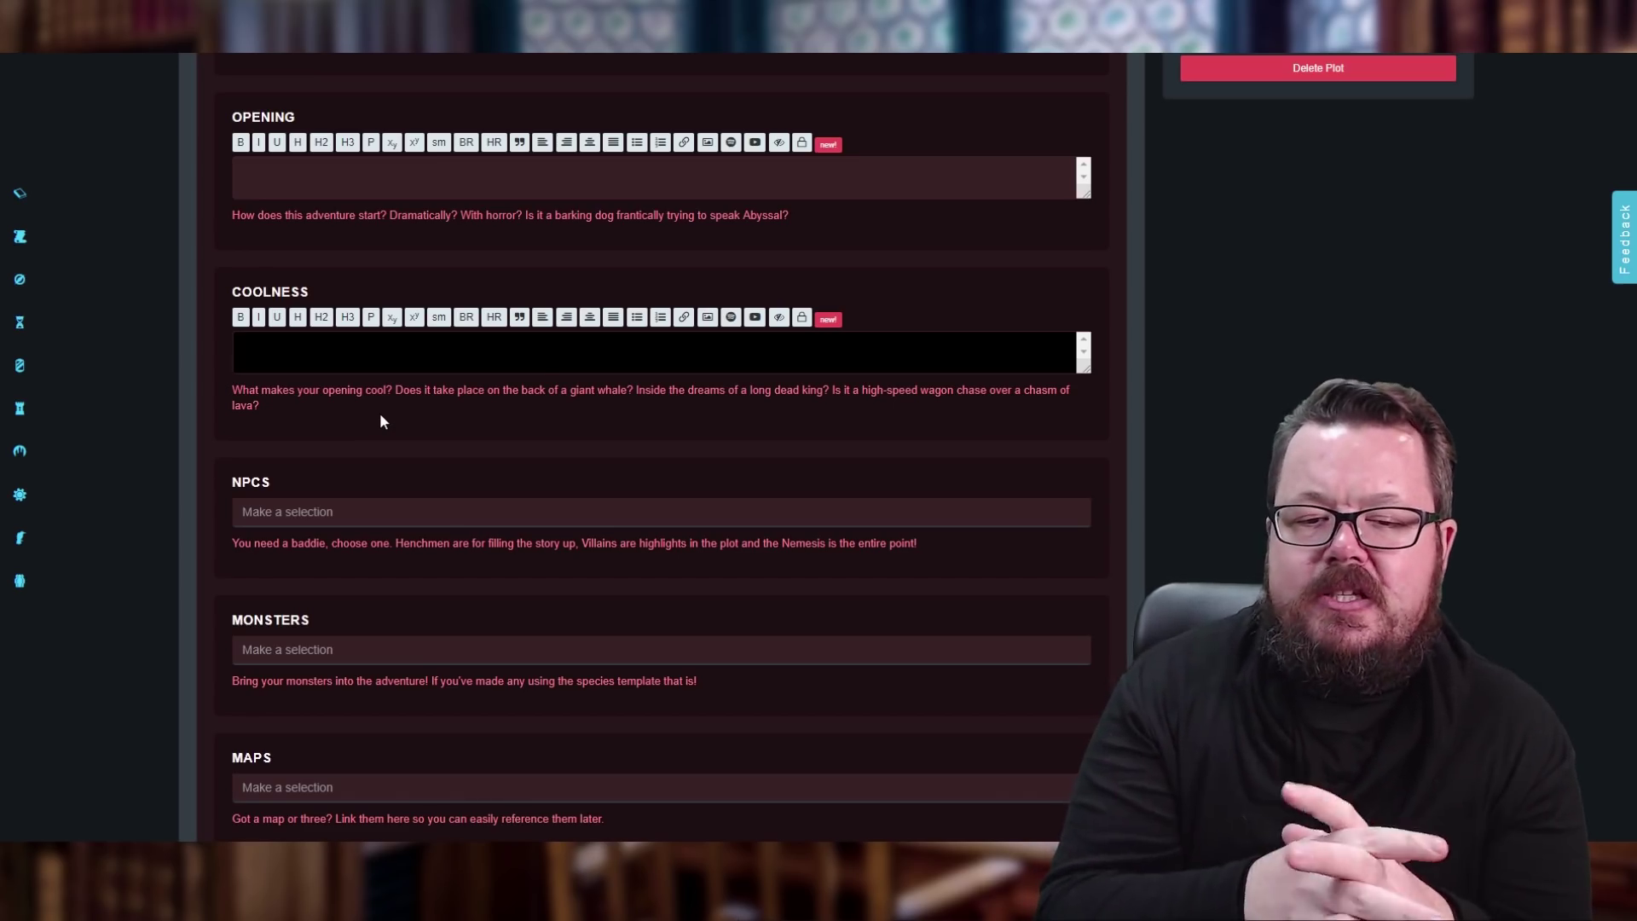
Browse the characters available for the NPCs field and close the list without choosing one.
scroll(446, 439, "down", 2)
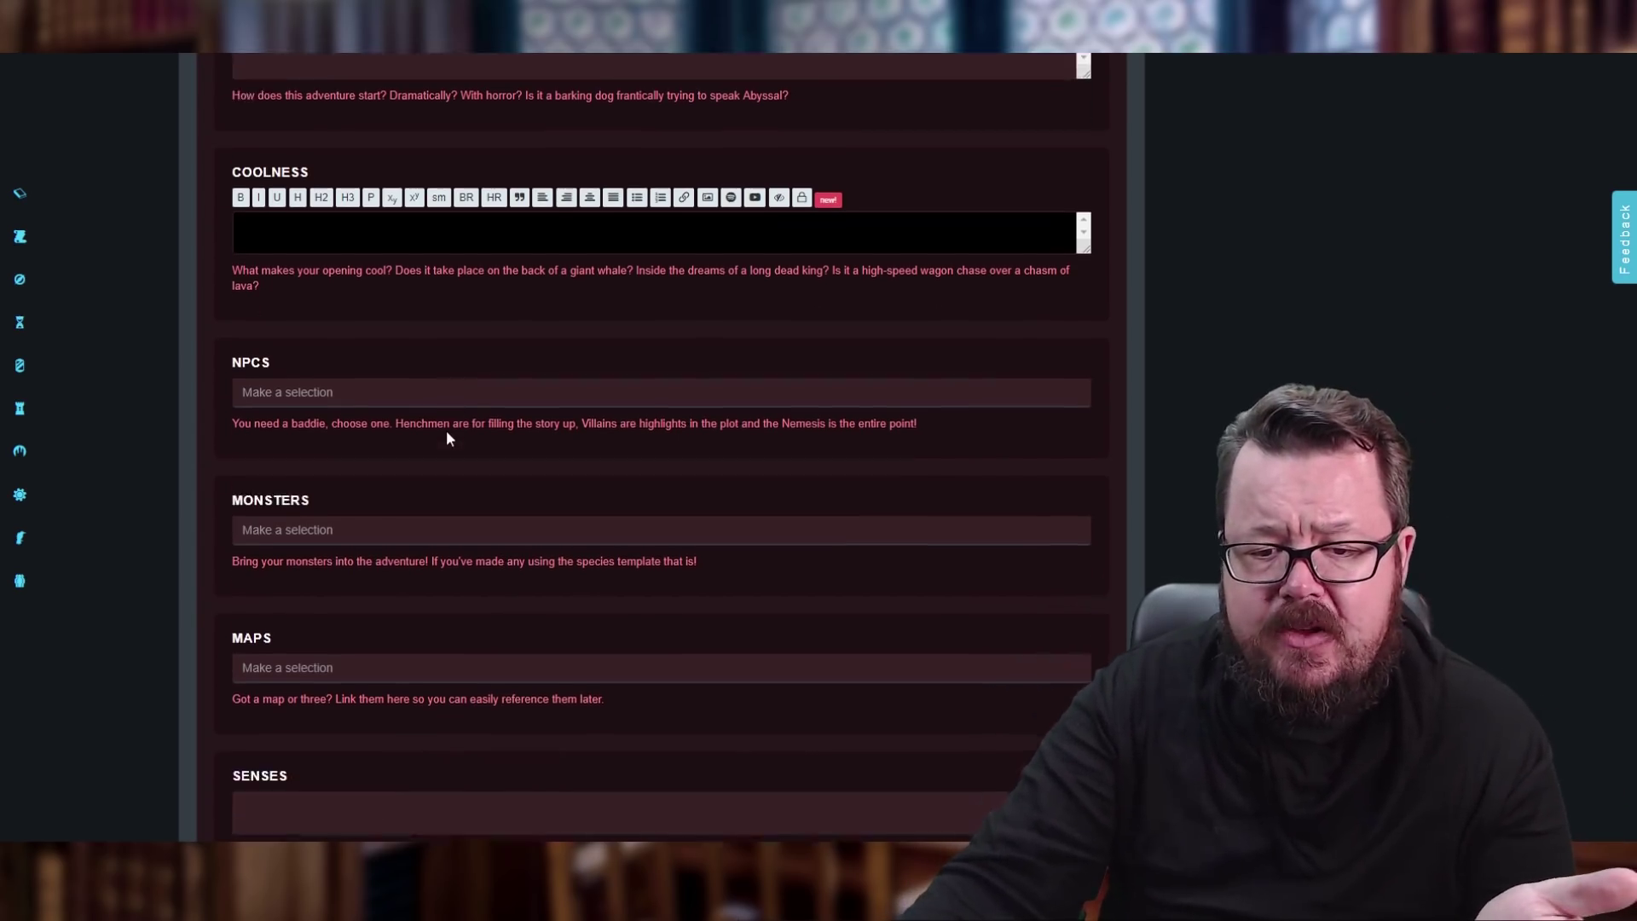
scroll(447, 438, "down", 1)
left_click(397, 345)
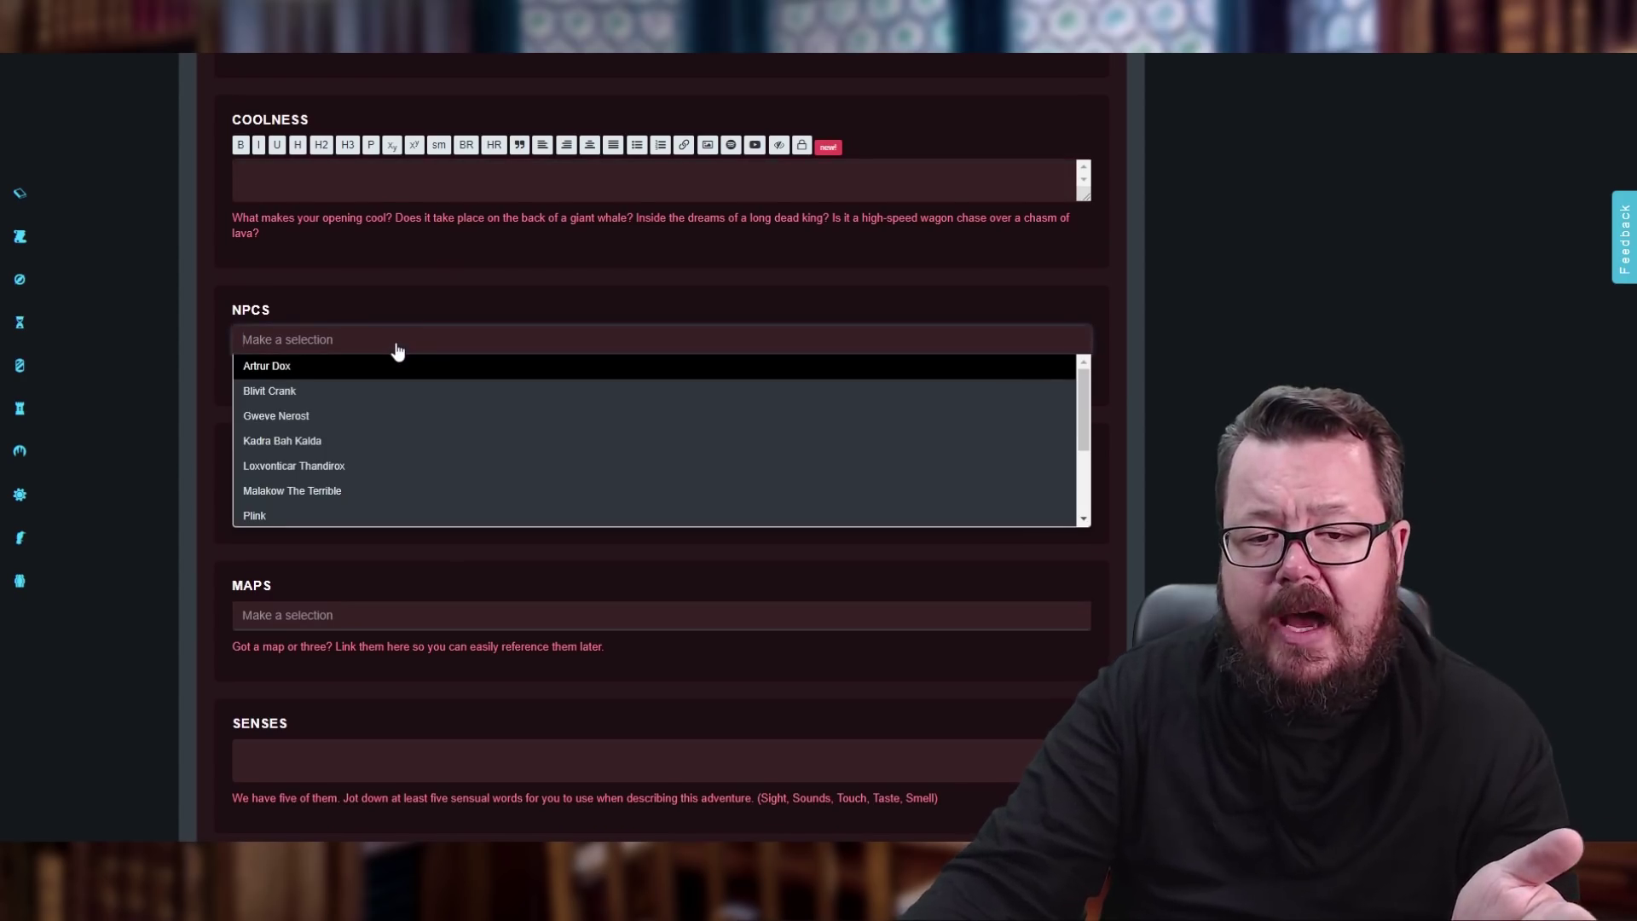
scroll(356, 386, "down", 3)
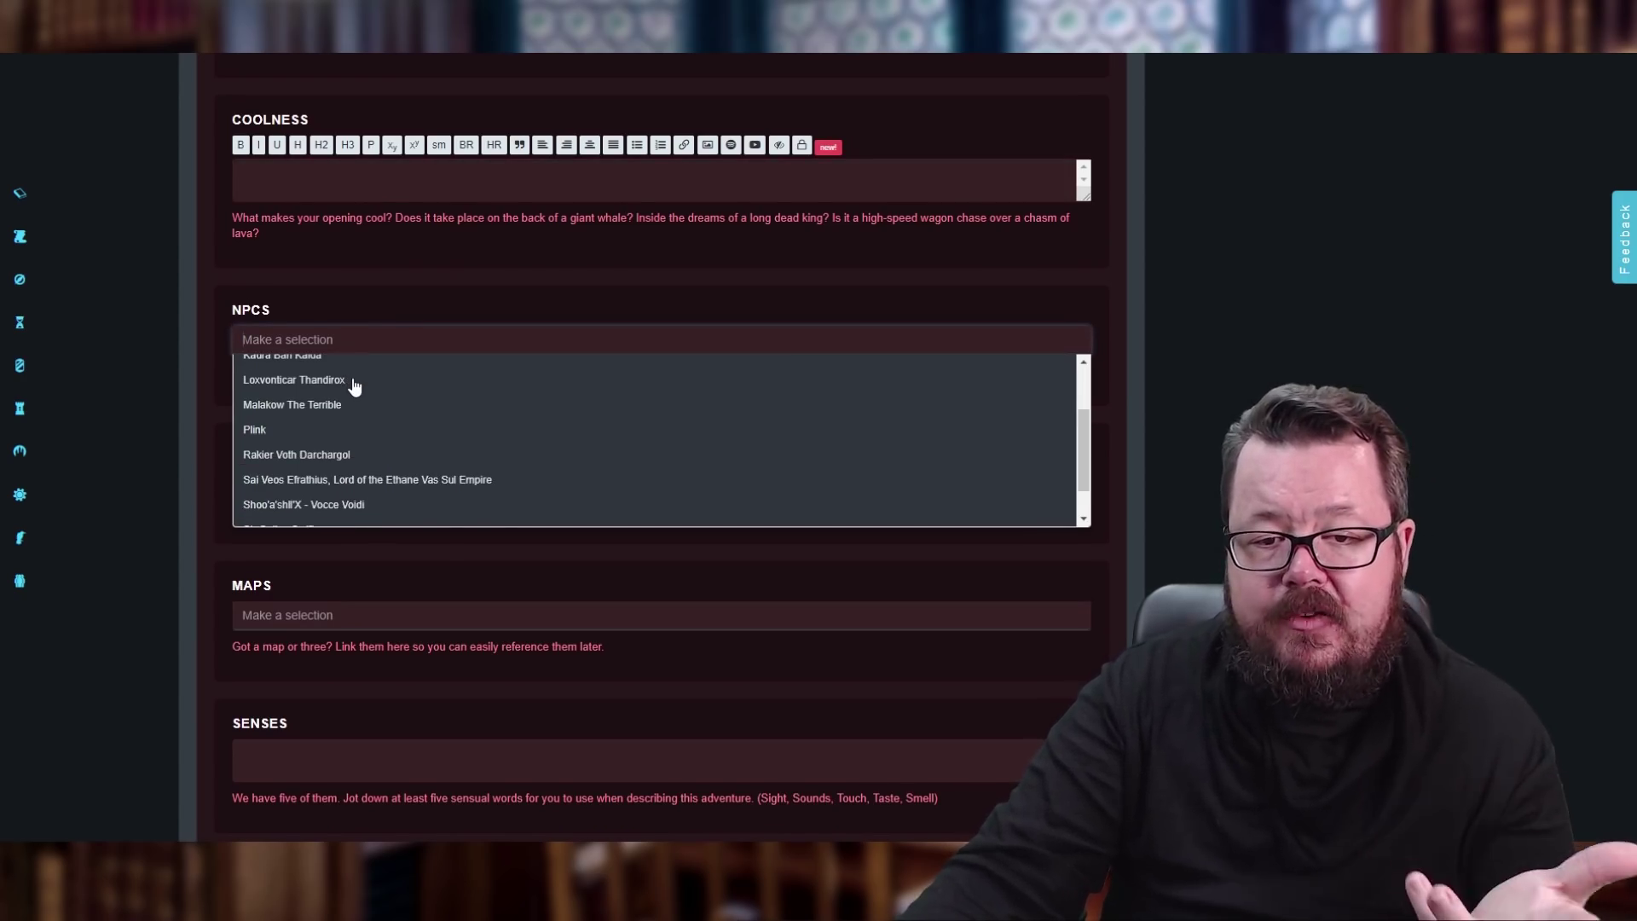
scroll(356, 385, "down", 2)
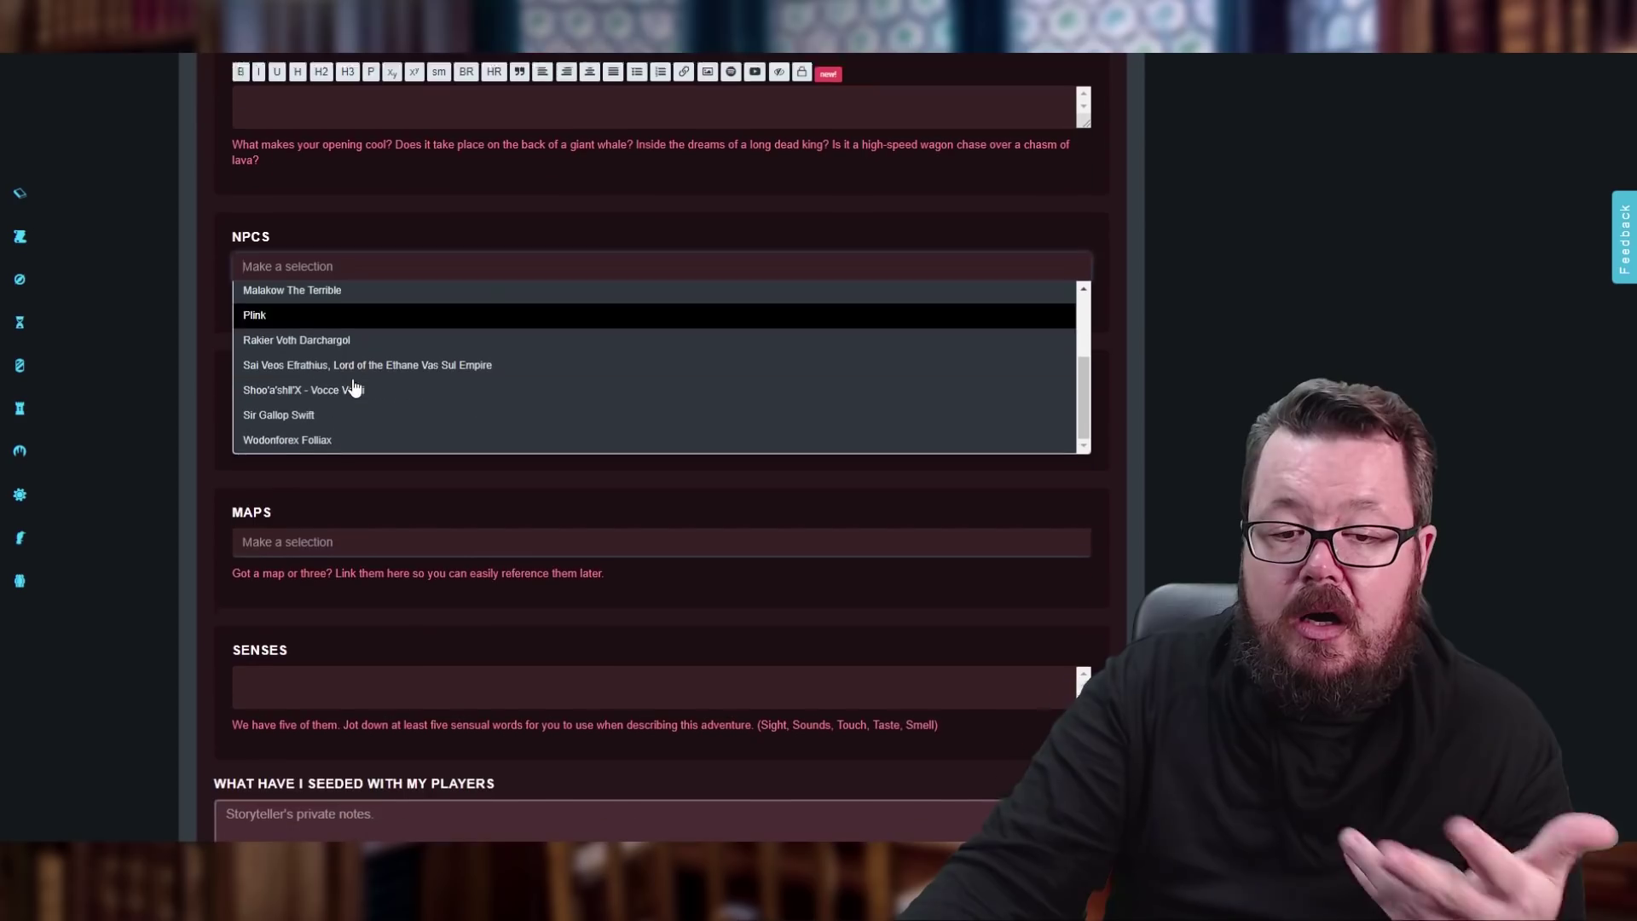
scroll(367, 418, "up", 2)
scroll(367, 417, "up", 2)
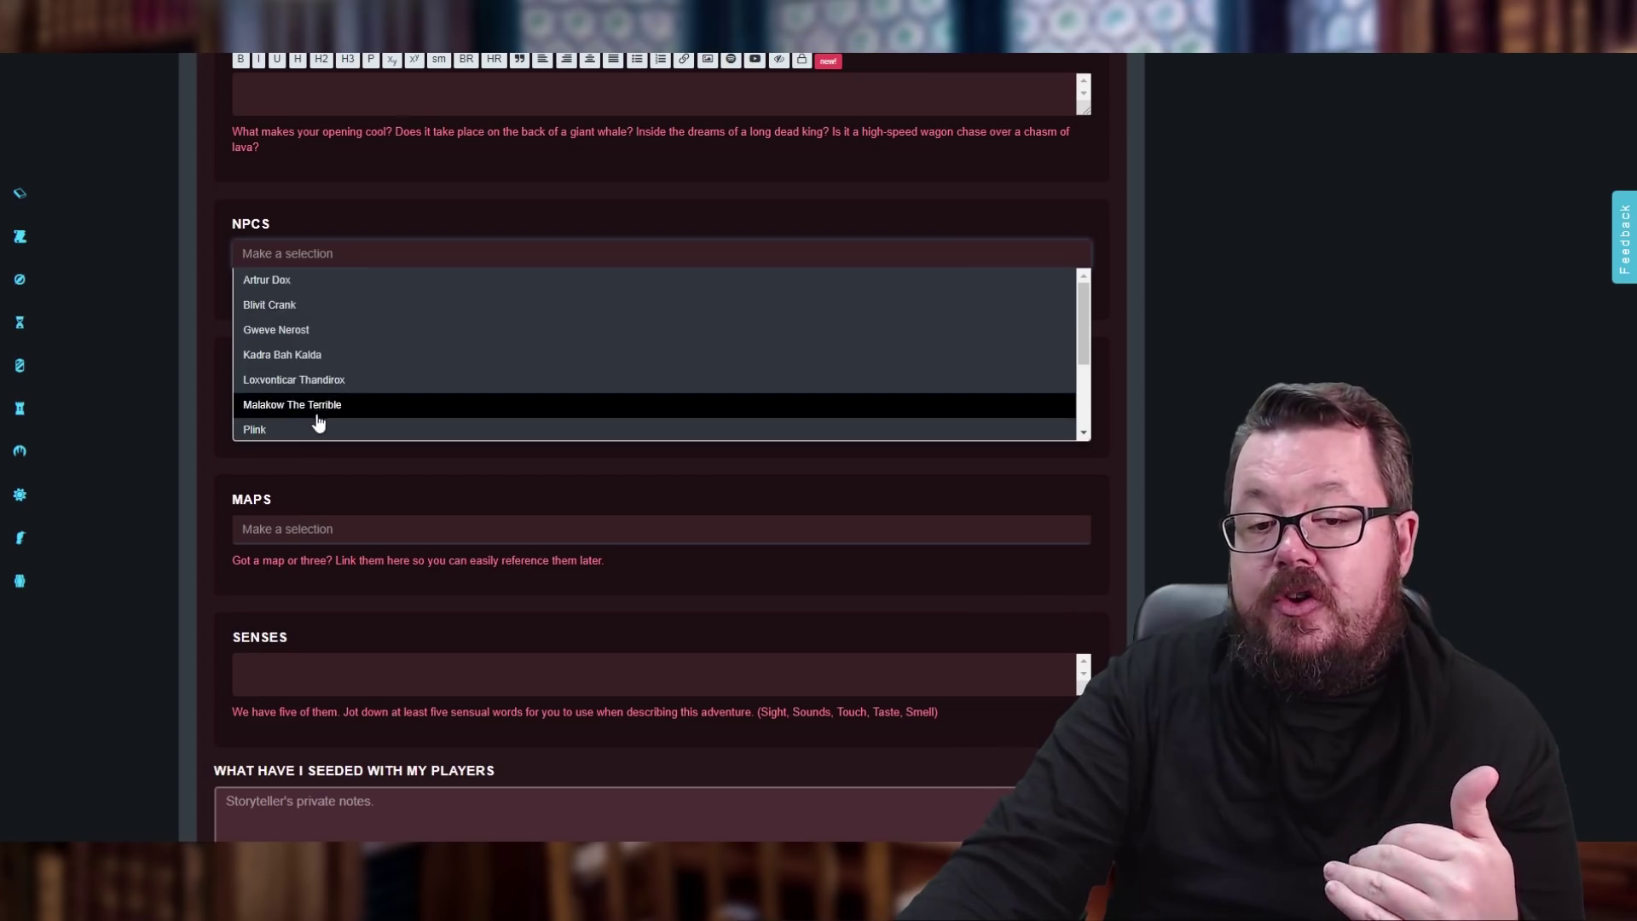
left_click(367, 213)
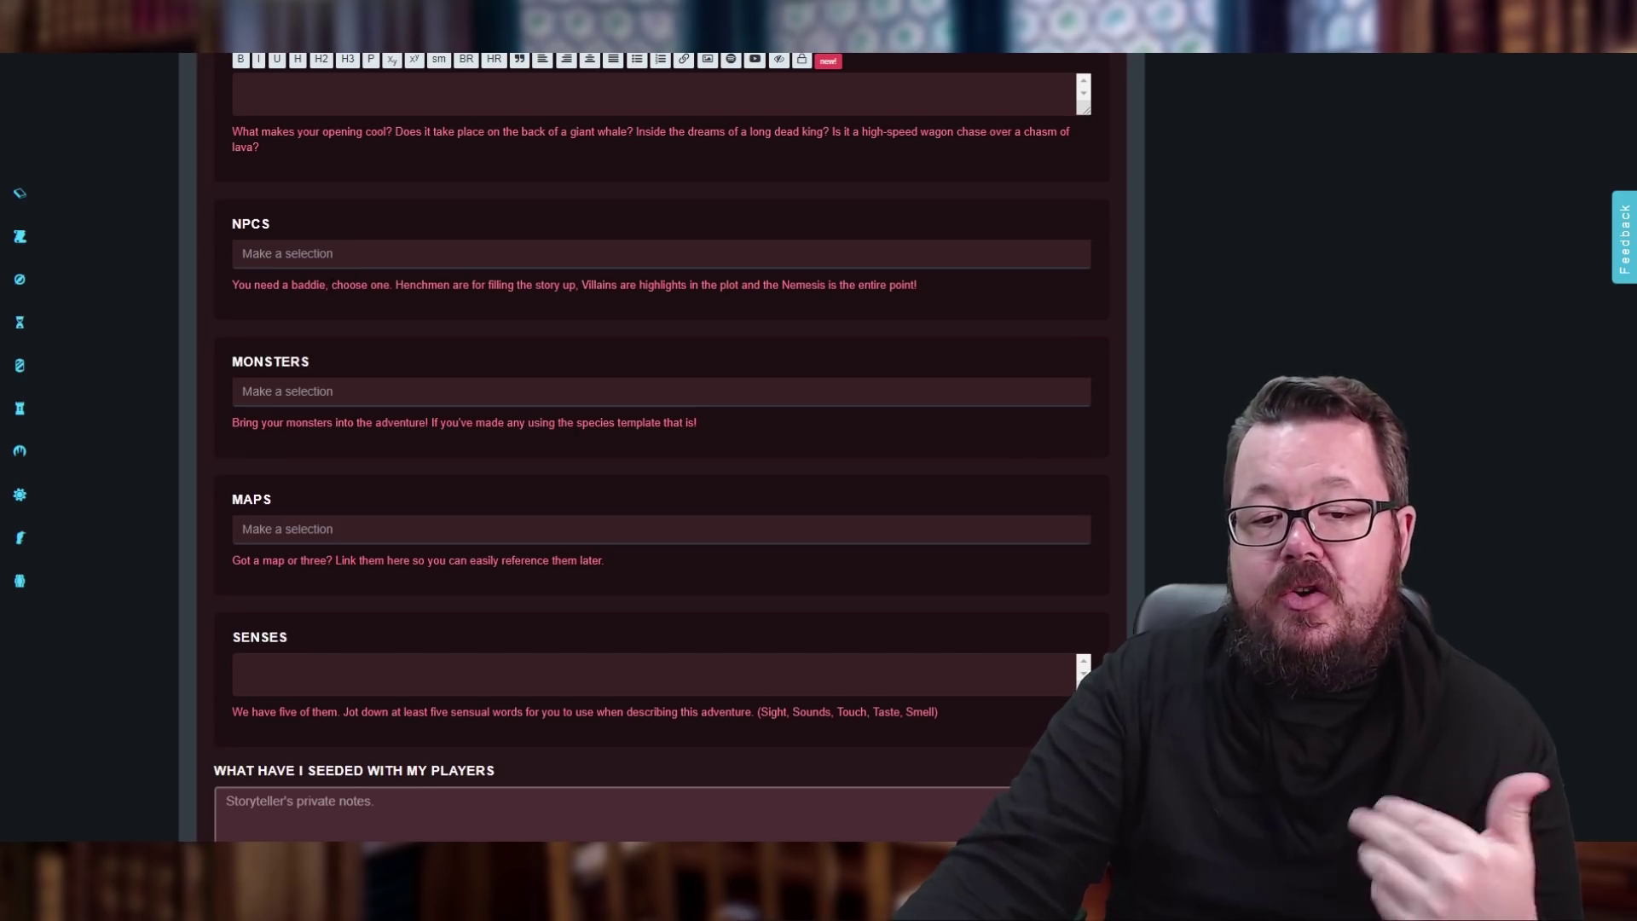
Check the options available for the Monsters and Maps fields without selecting any.
left_click(331, 392)
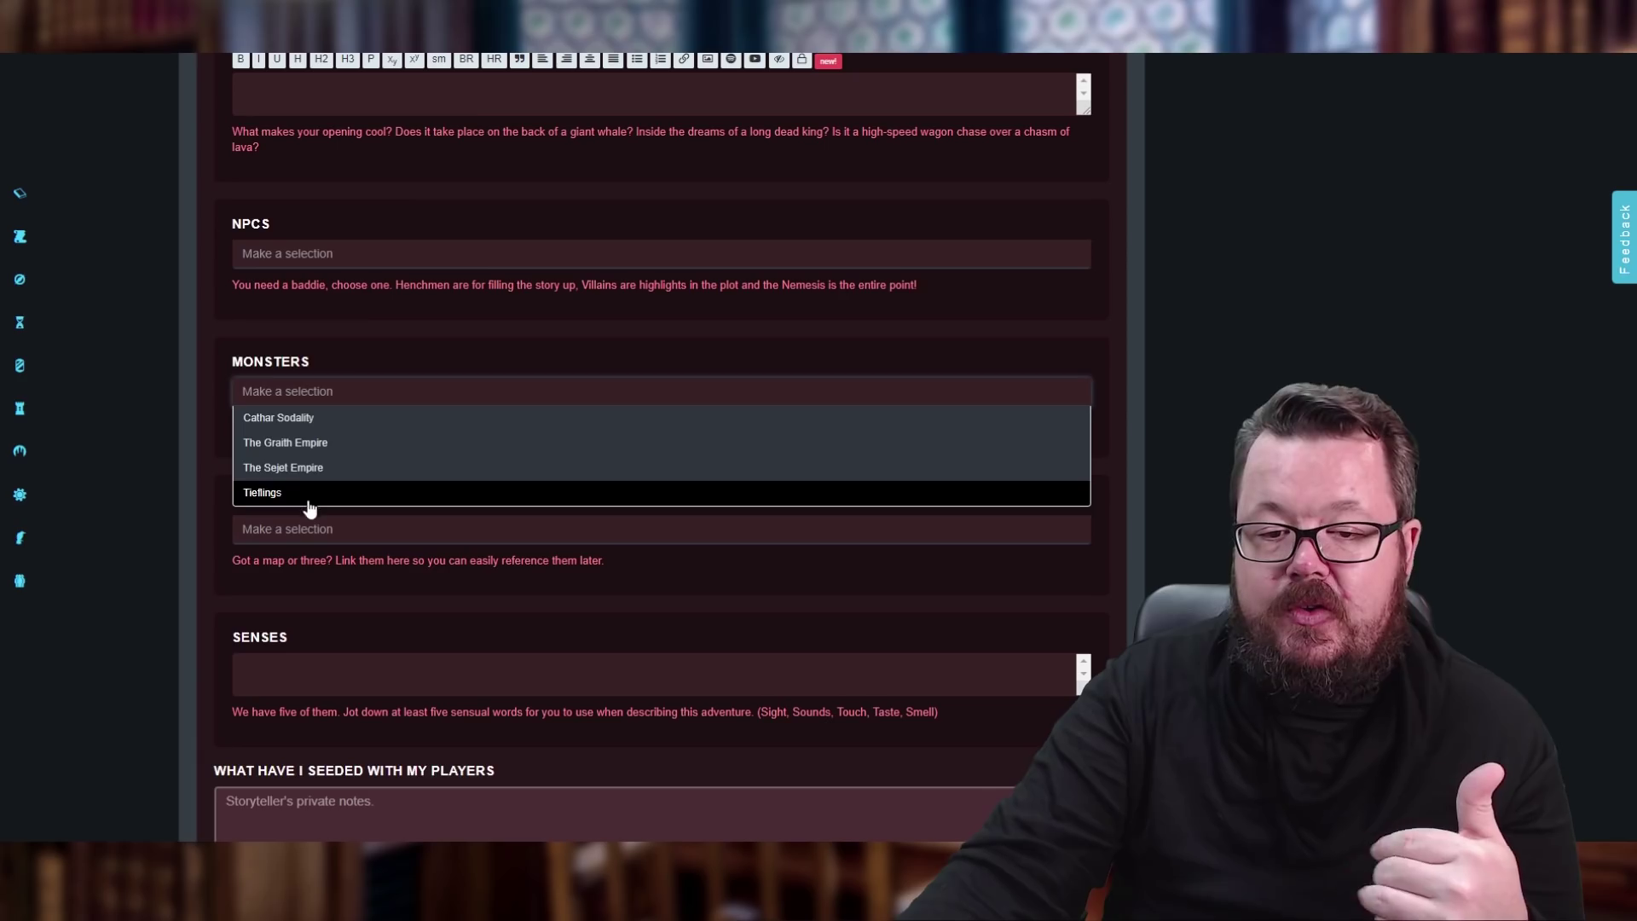
left_click(376, 340)
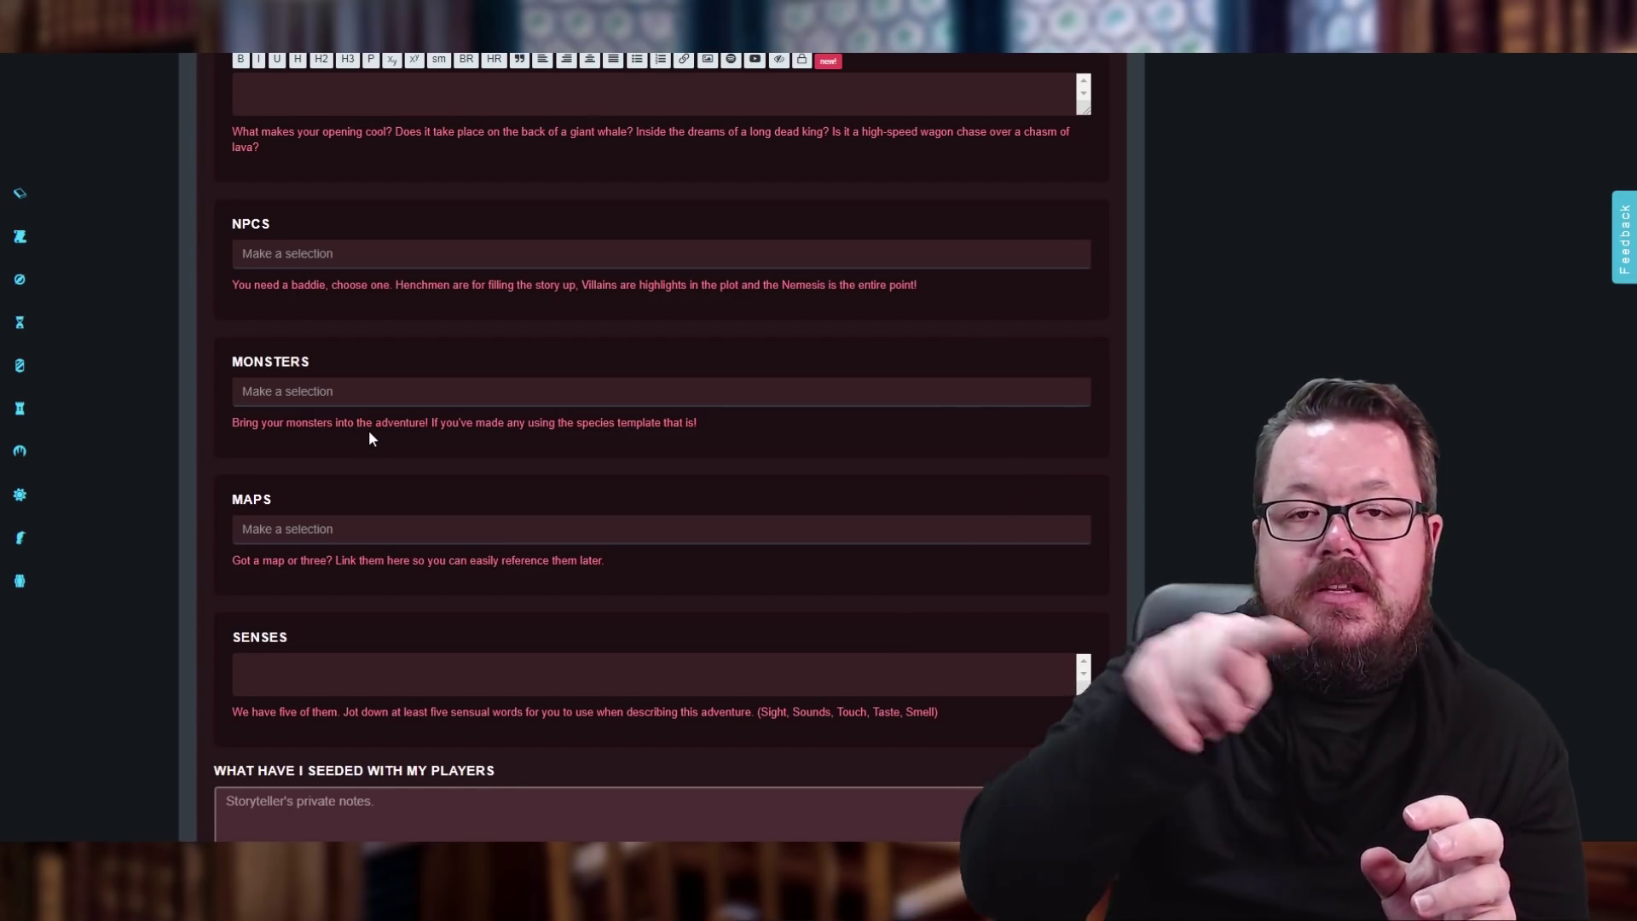
scroll(438, 435, "down", 1)
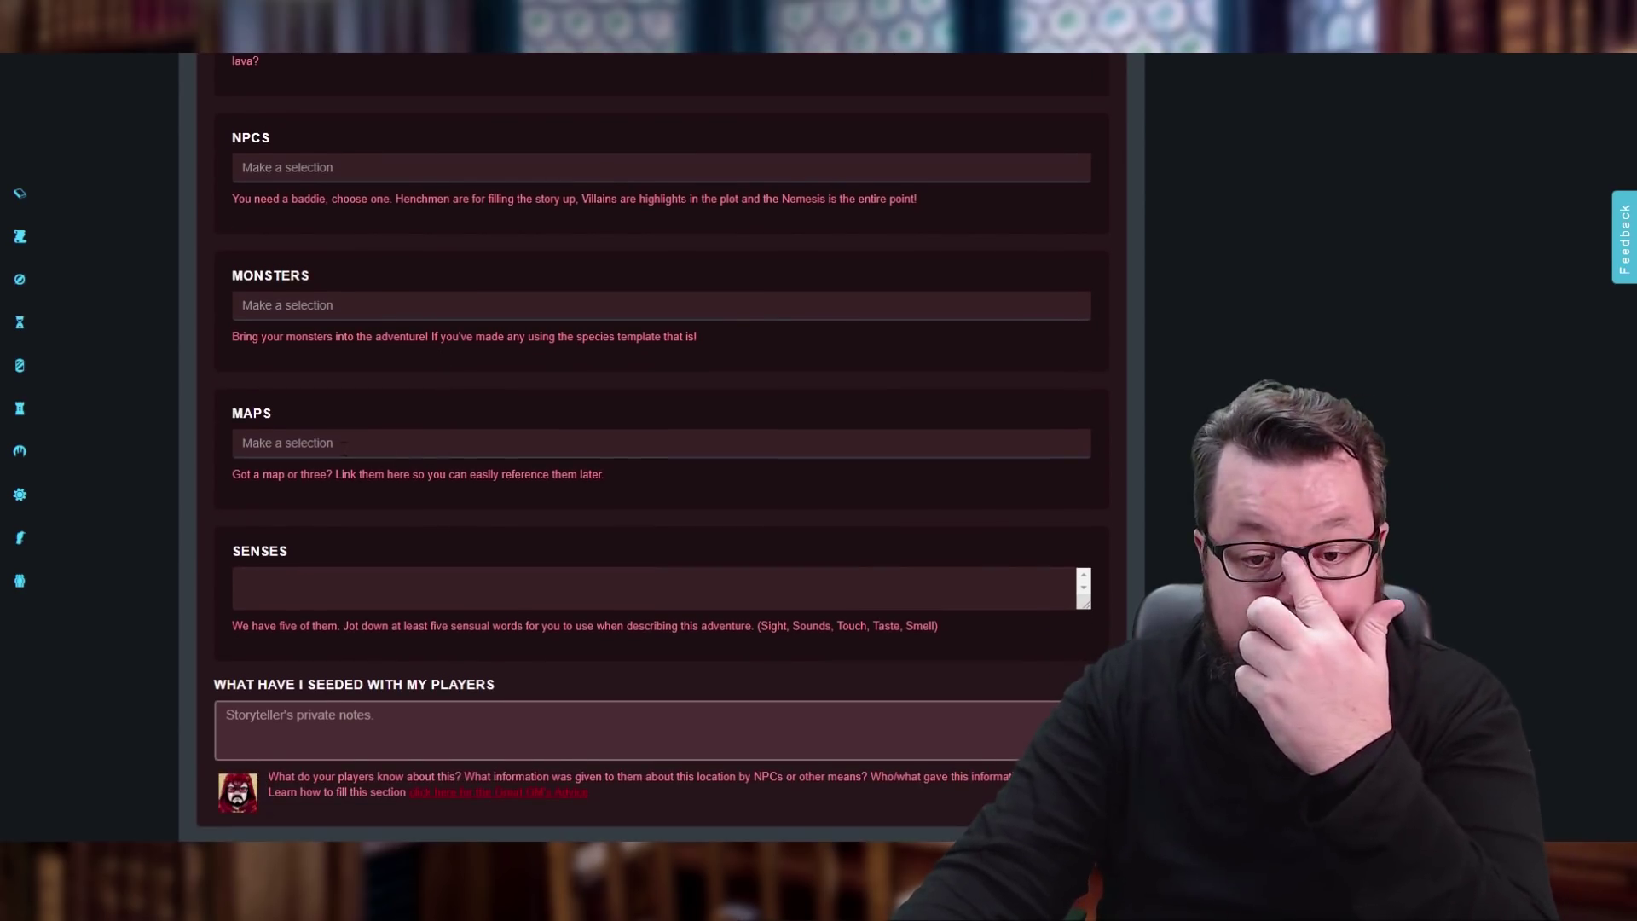
left_click(344, 445)
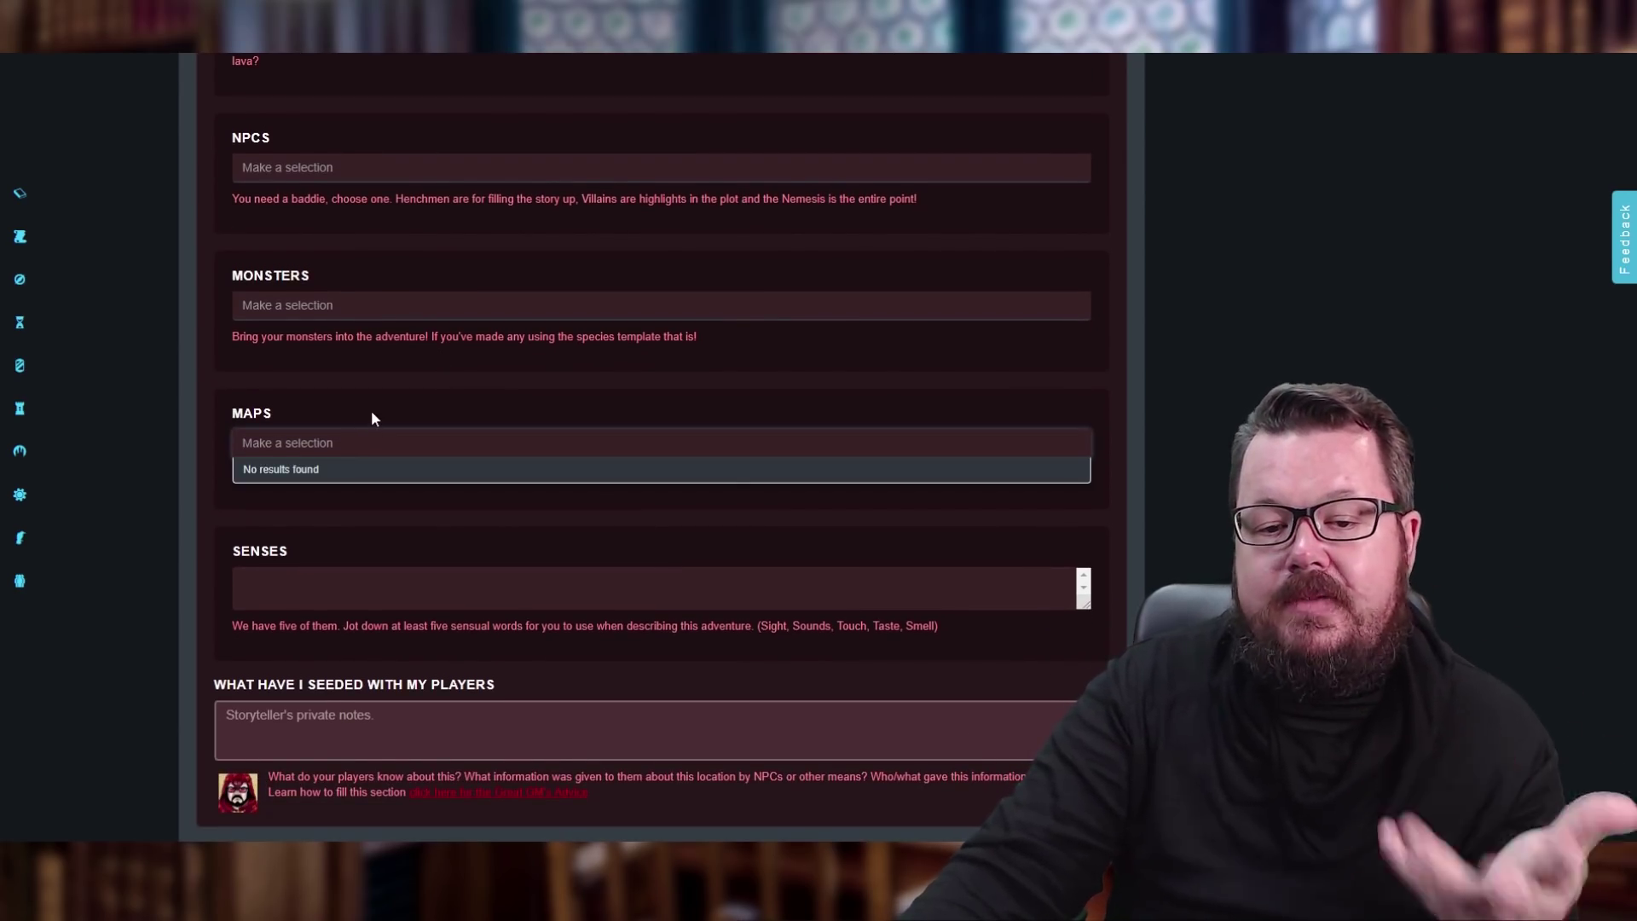
left_click(371, 418)
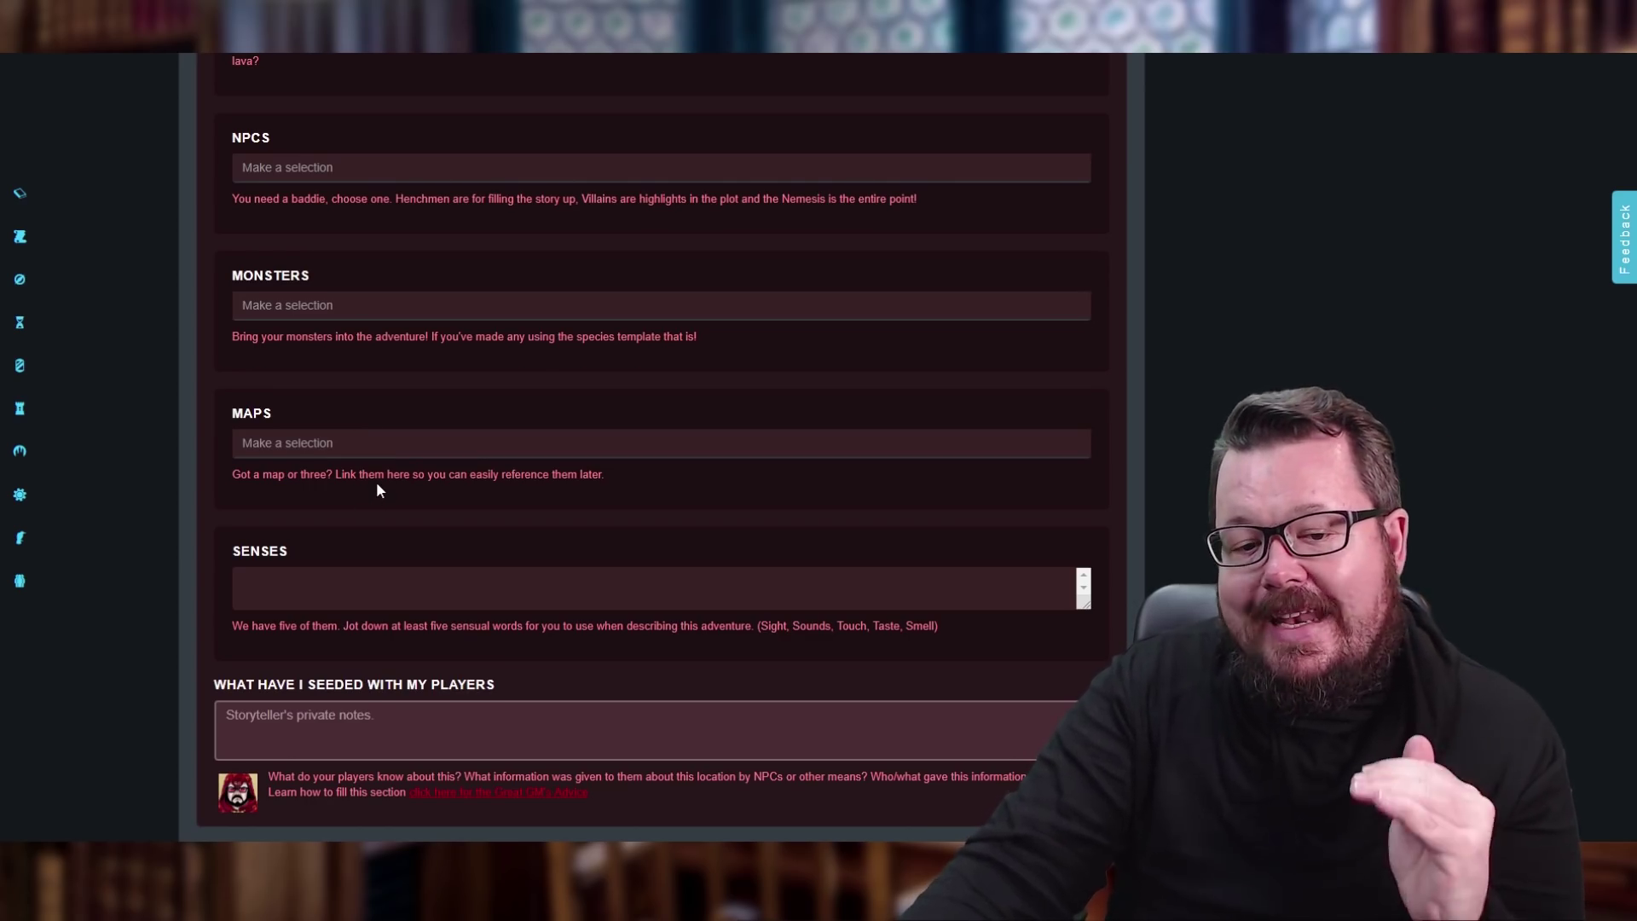
Activate the Senses field for editing, and look back over the template's fields from What Do We Expect to Maps.
scroll(380, 496, "up", 2)
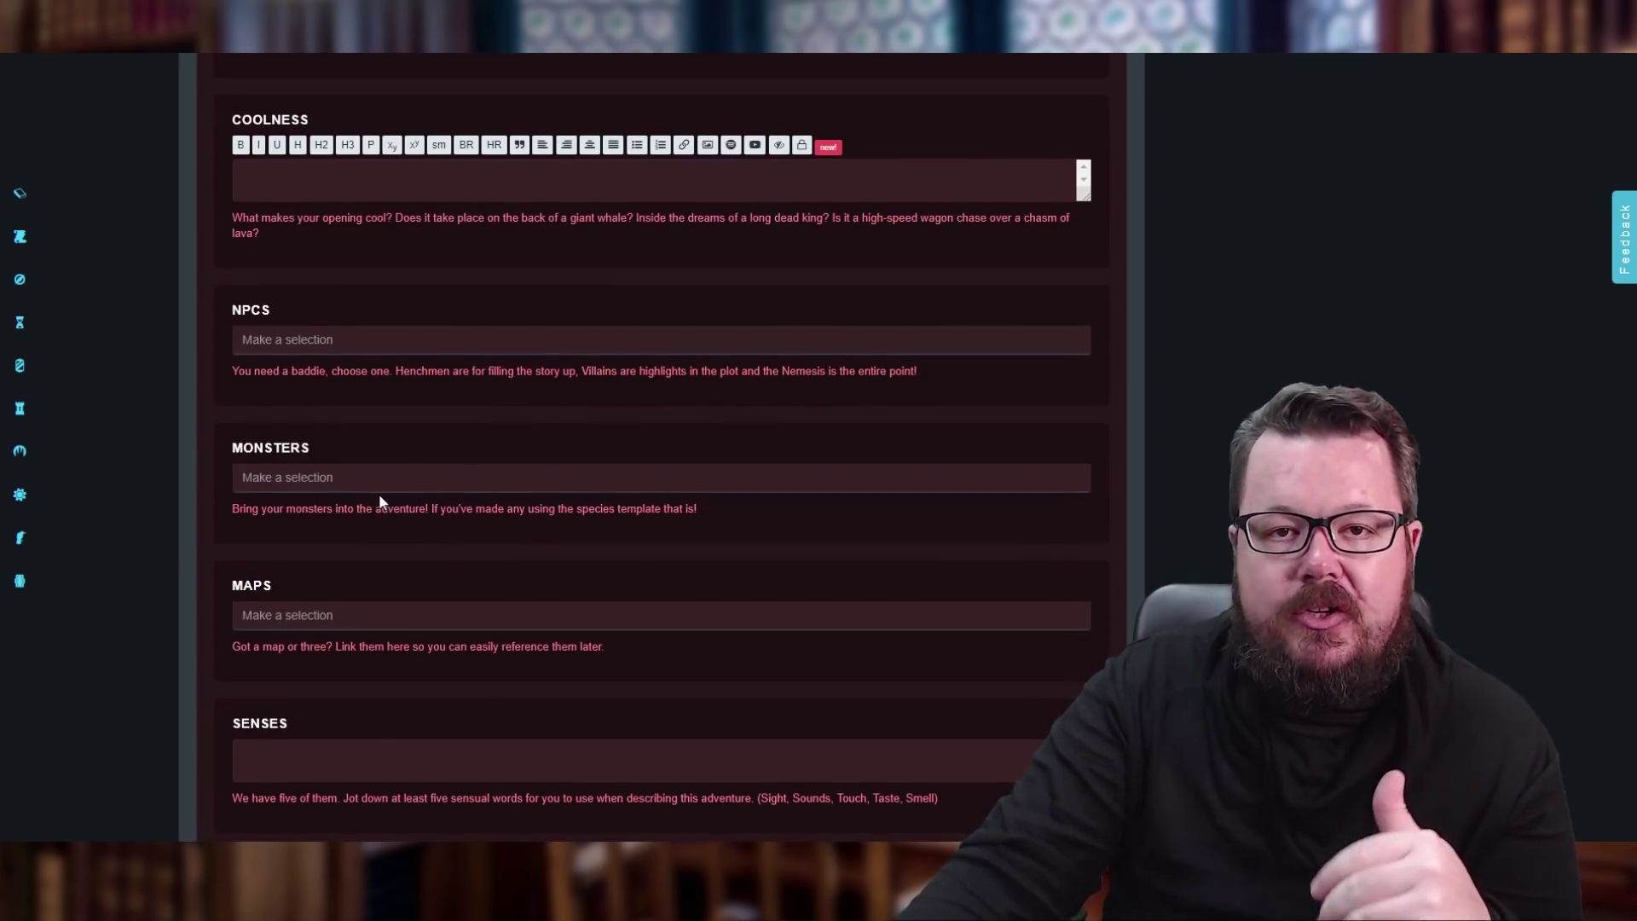
scroll(381, 499, "down", 2)
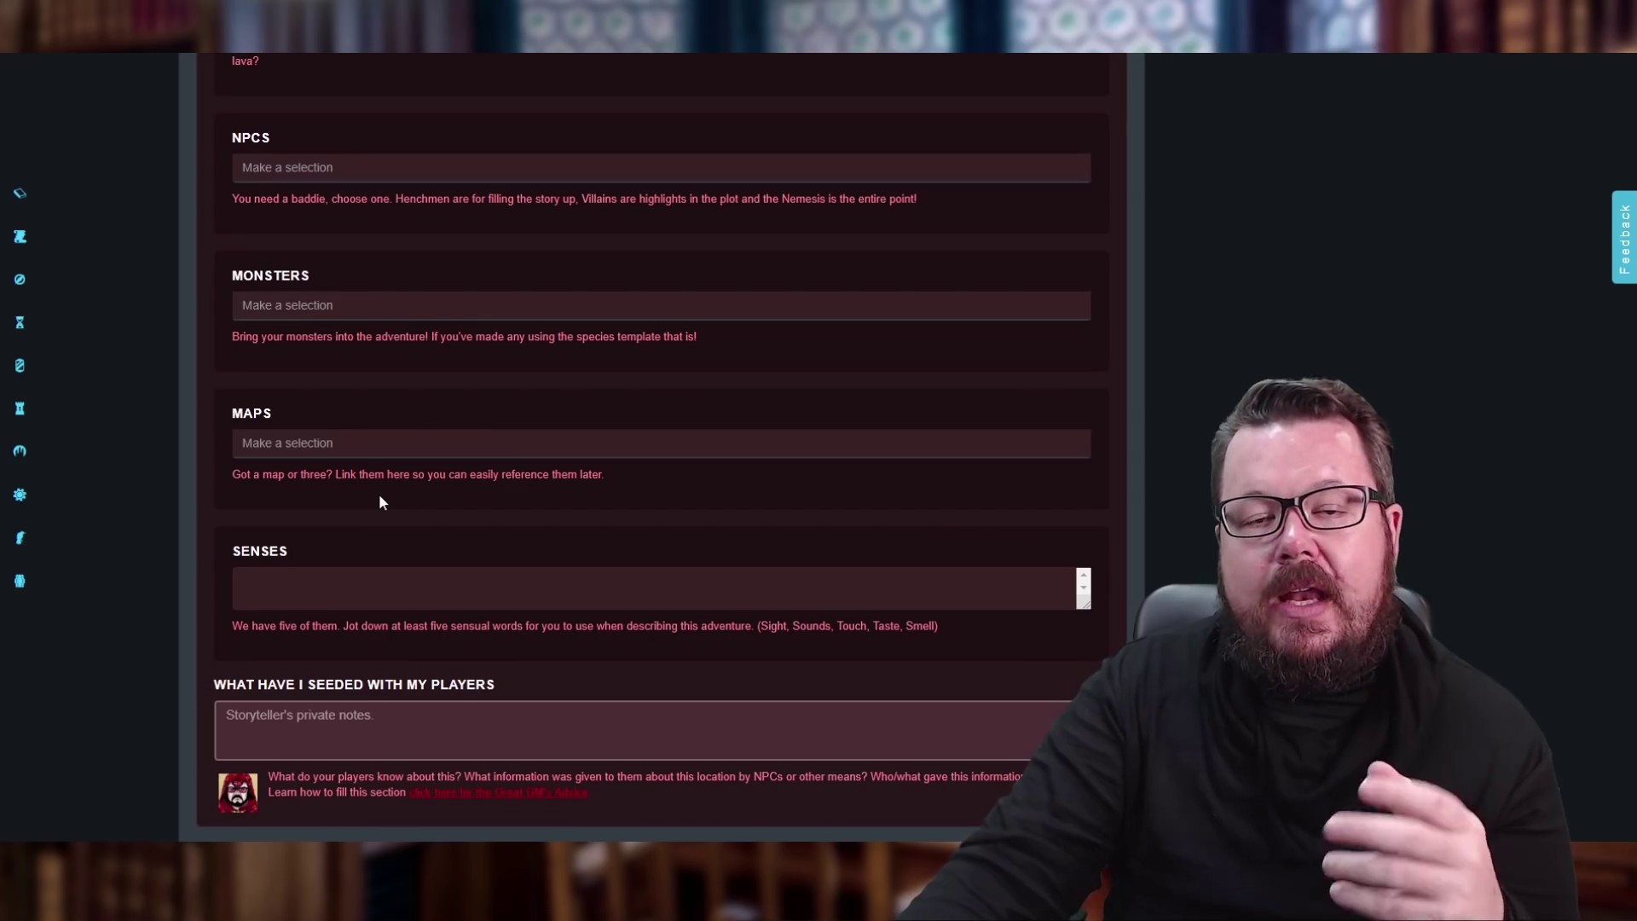
scroll(378, 494, "down", 1)
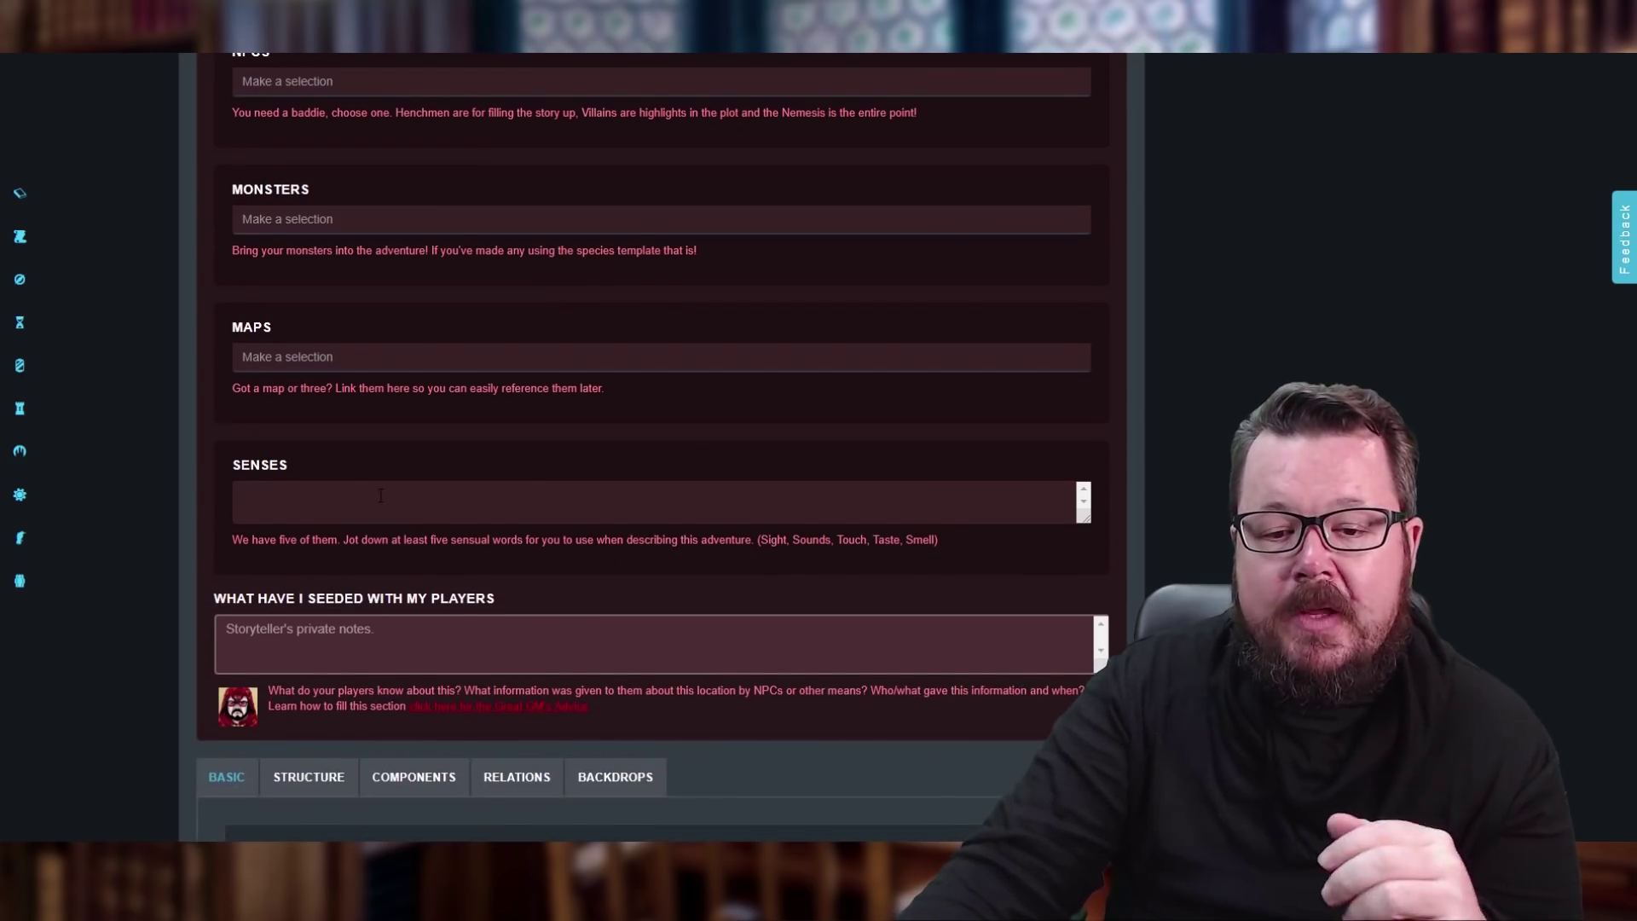
left_click(379, 494)
scroll(379, 494, "down", 1)
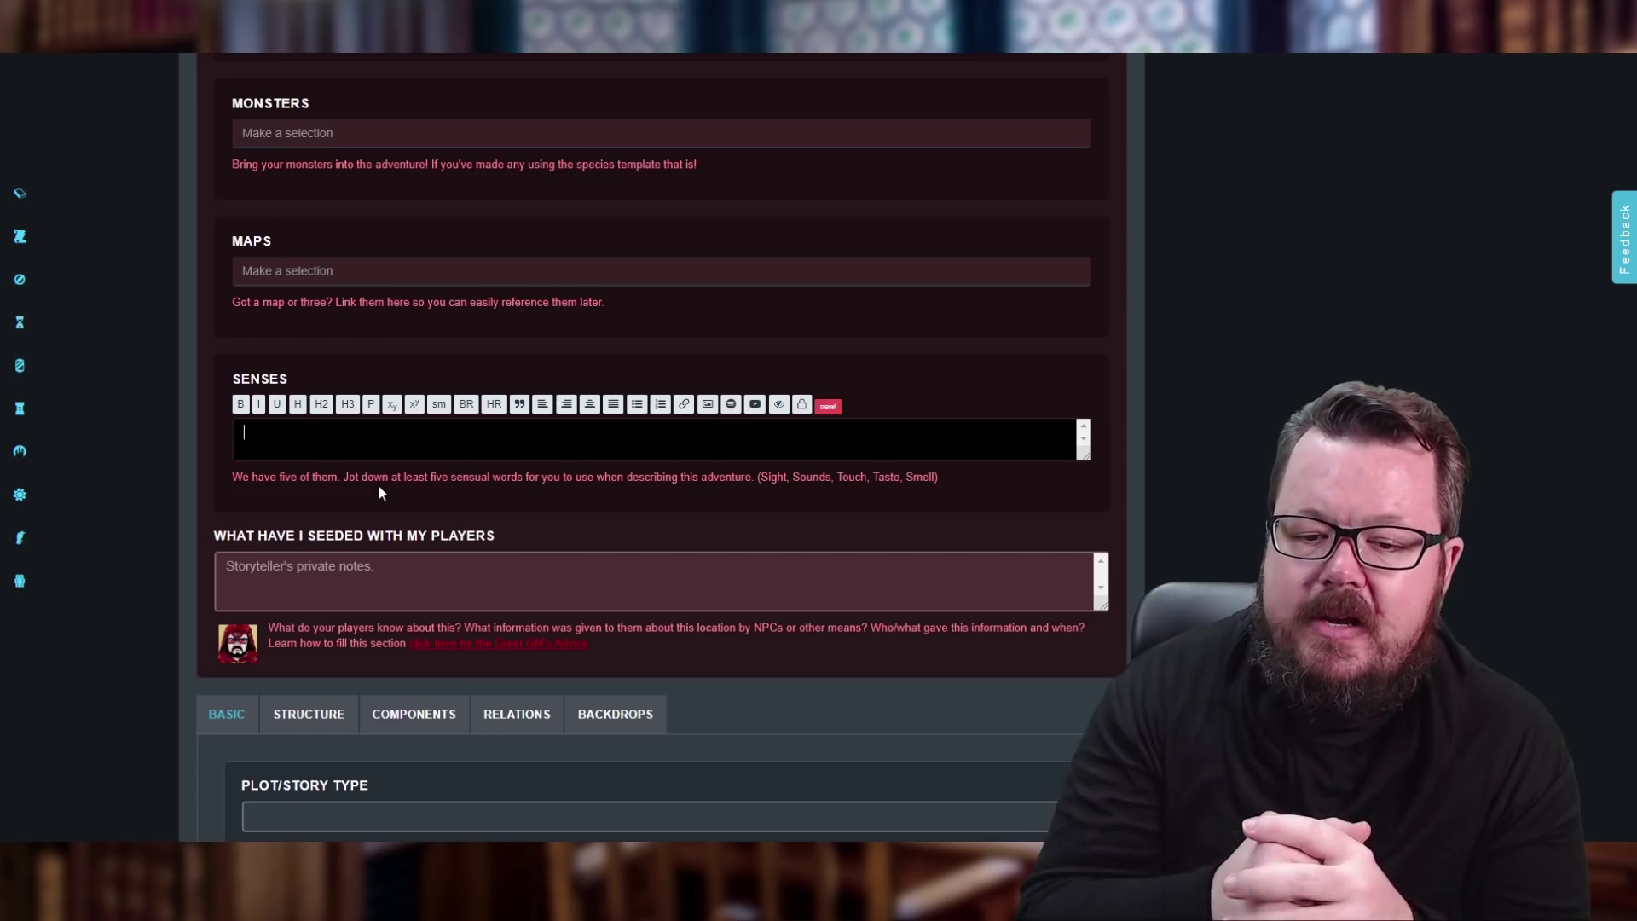
scroll(373, 495, "up", 8)
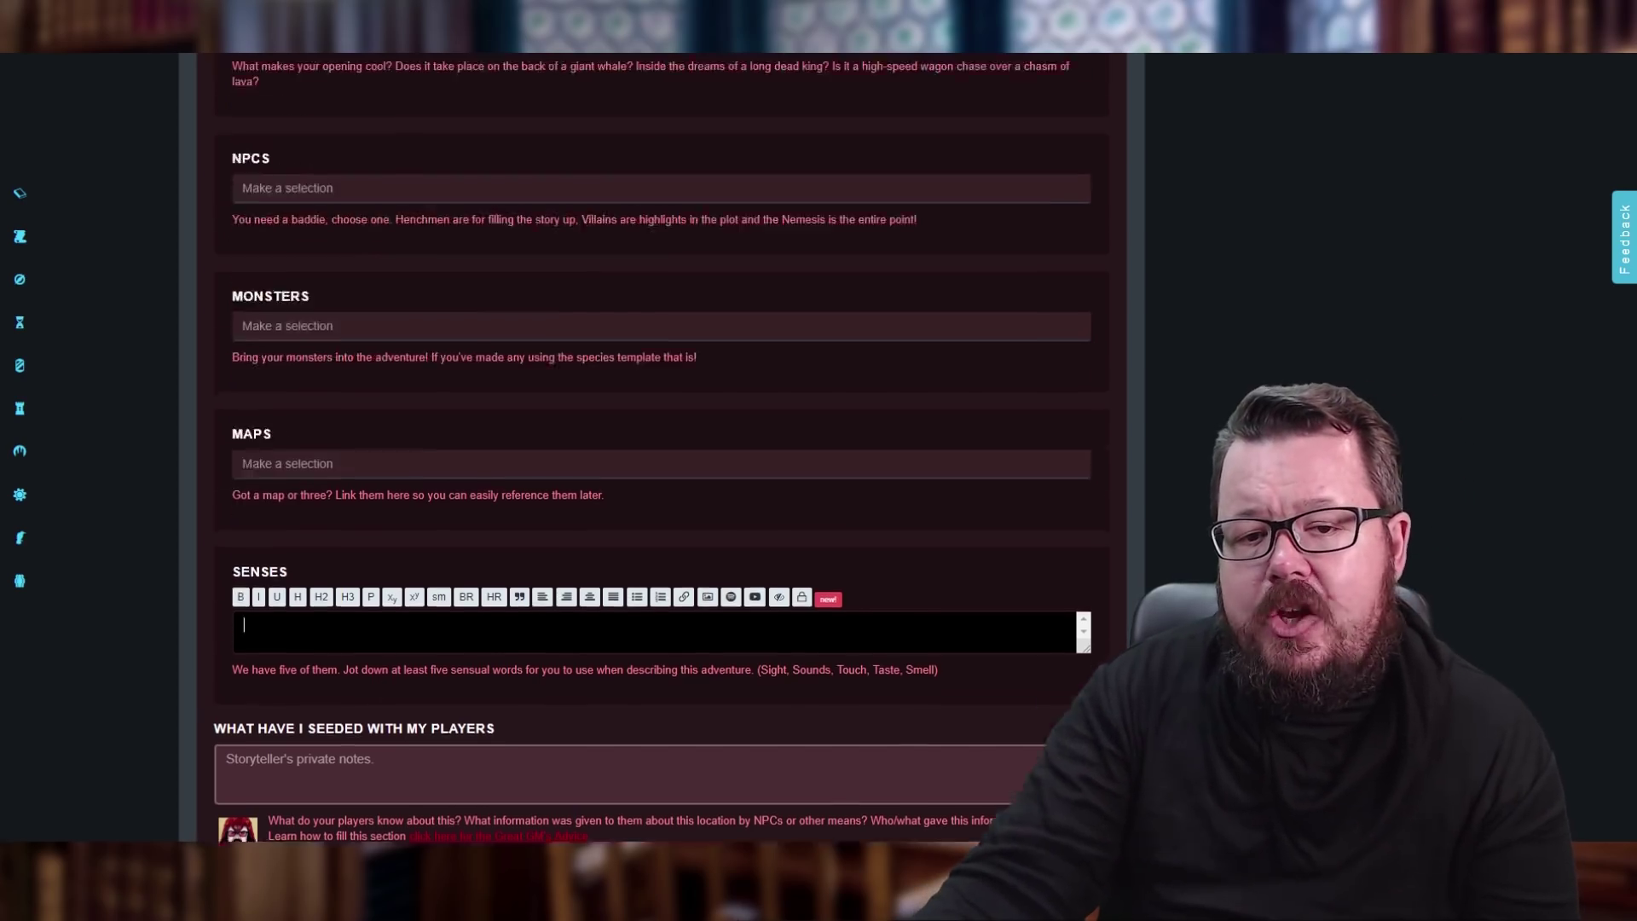
scroll(524, 602, "up", 2)
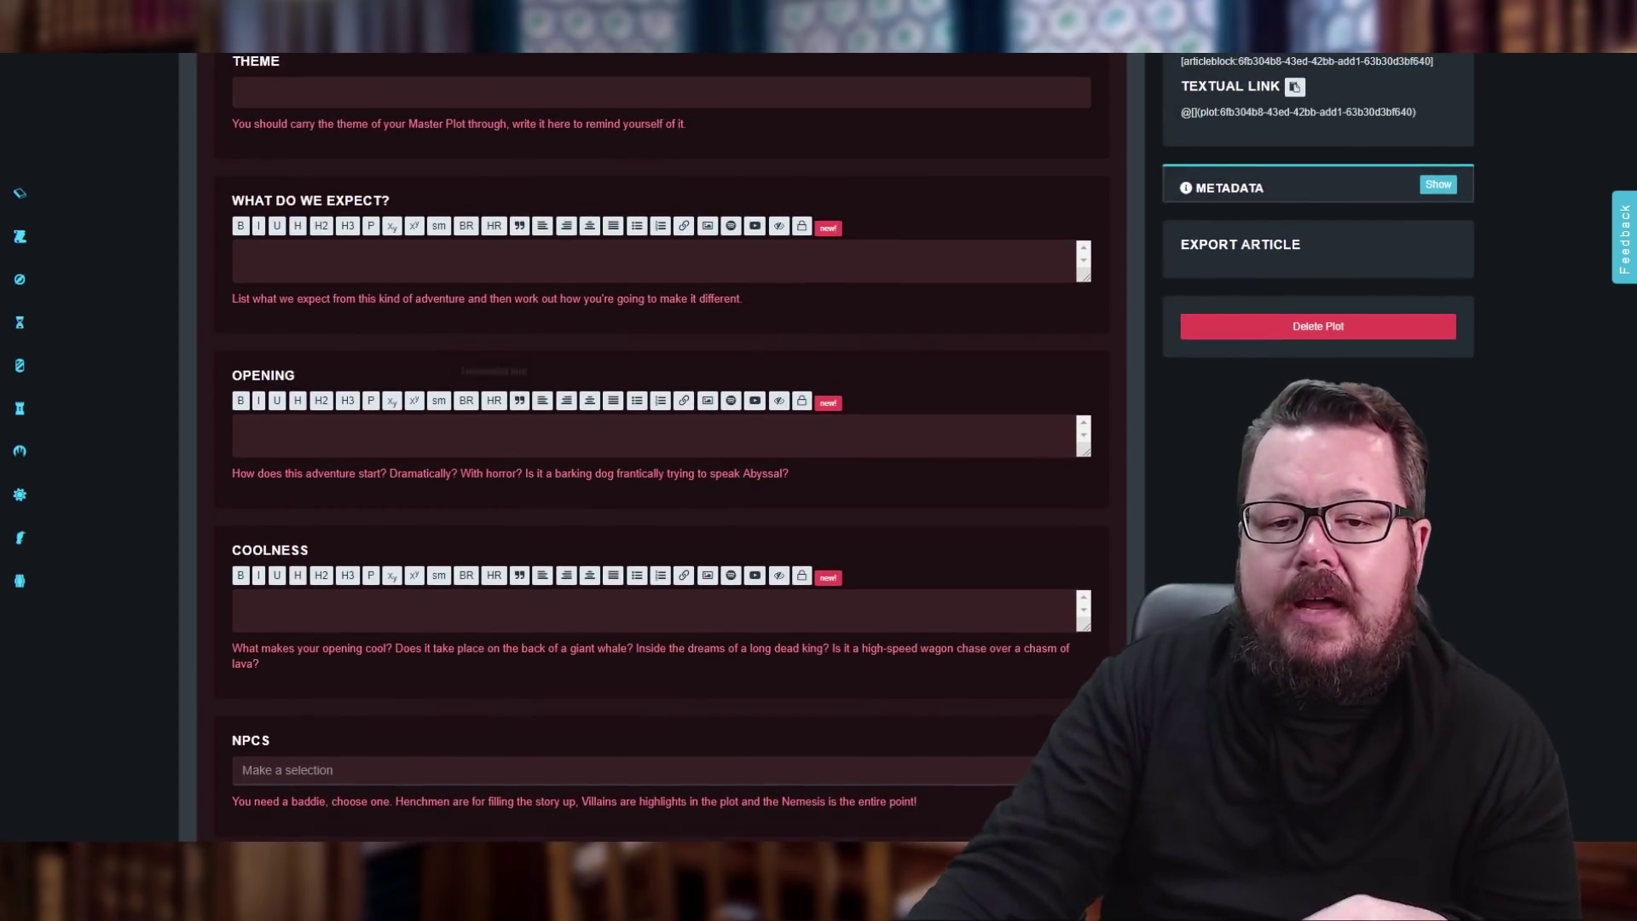
scroll(537, 589, "down", 2)
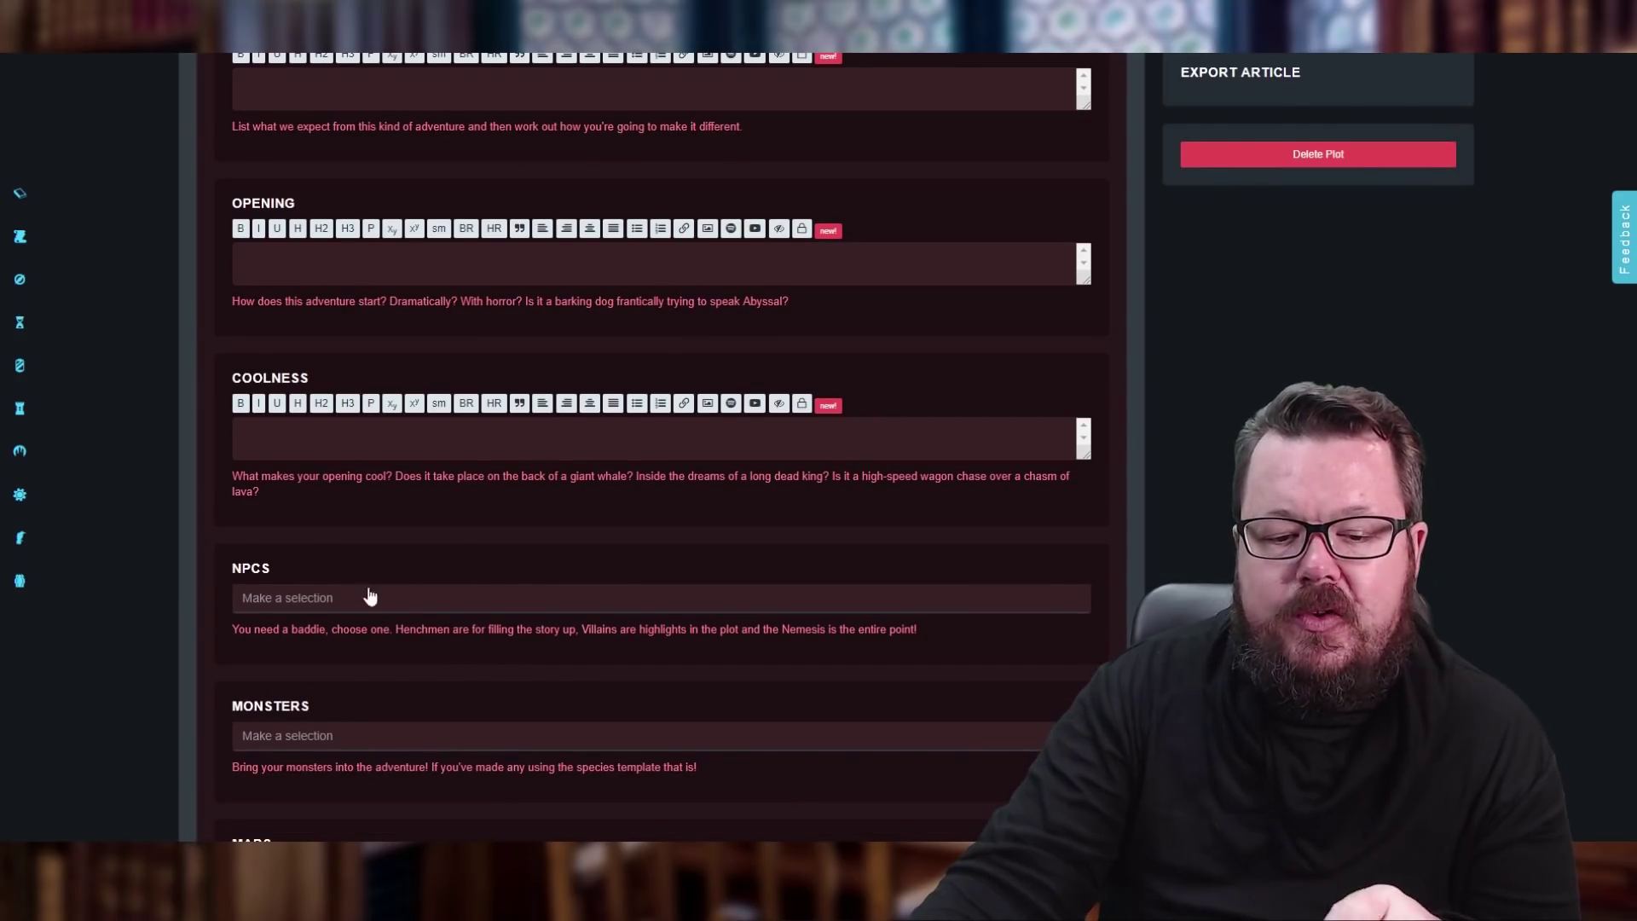
scroll(432, 691, "down", 2)
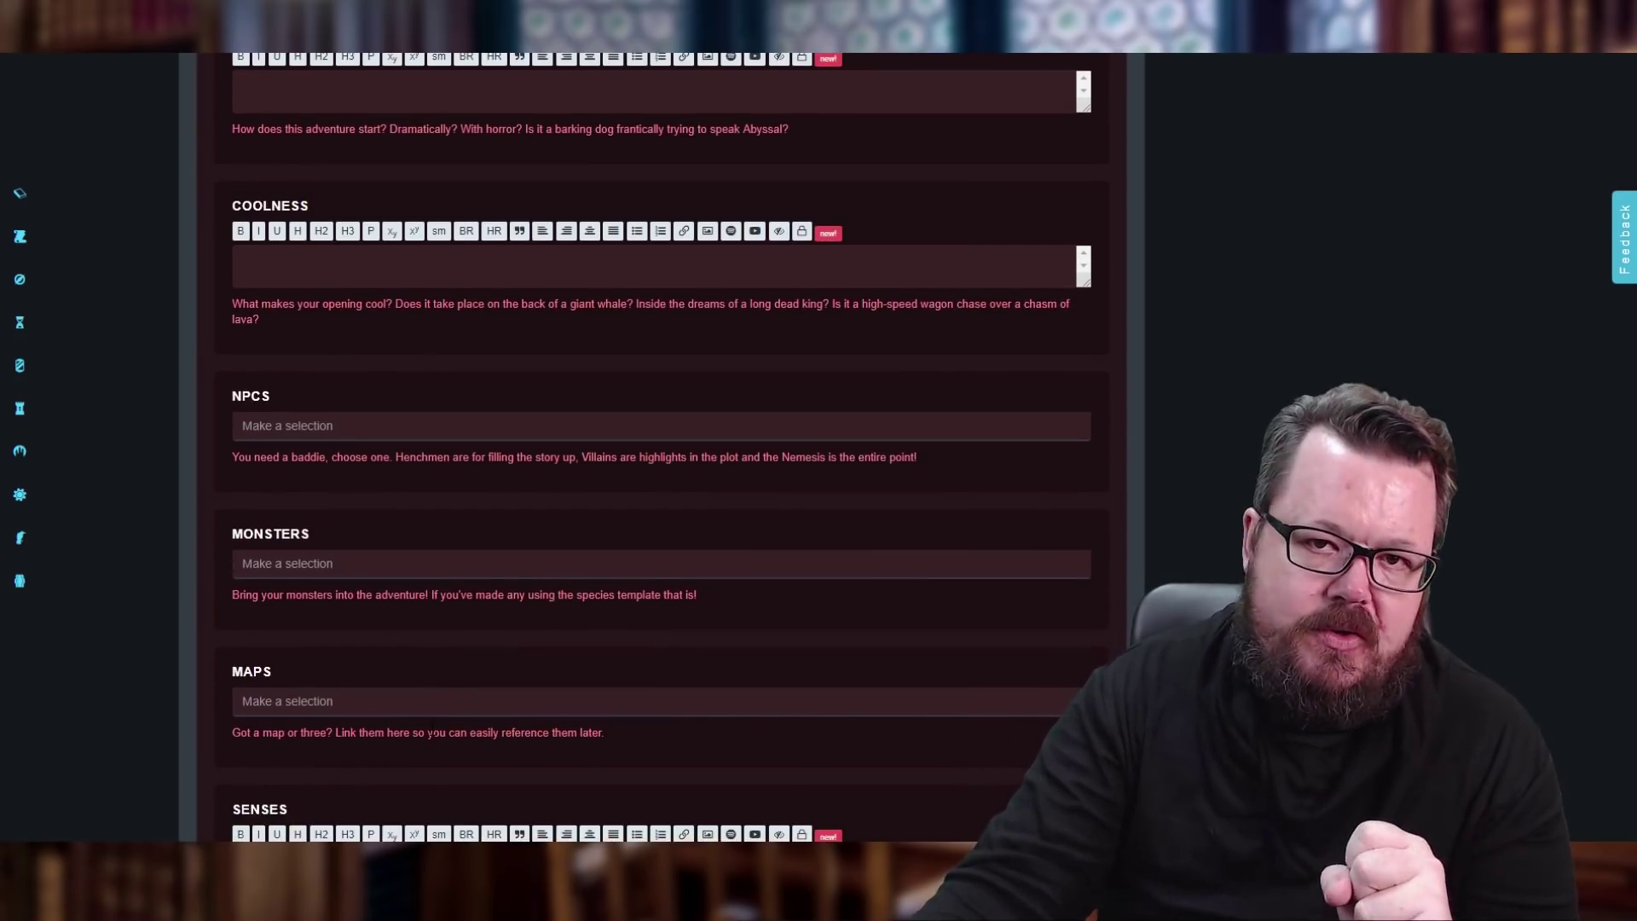
Switch to the Adventure template and look through its planning fields and the Act I intro goal, enemy and situation.
scroll(431, 732, "up", 10)
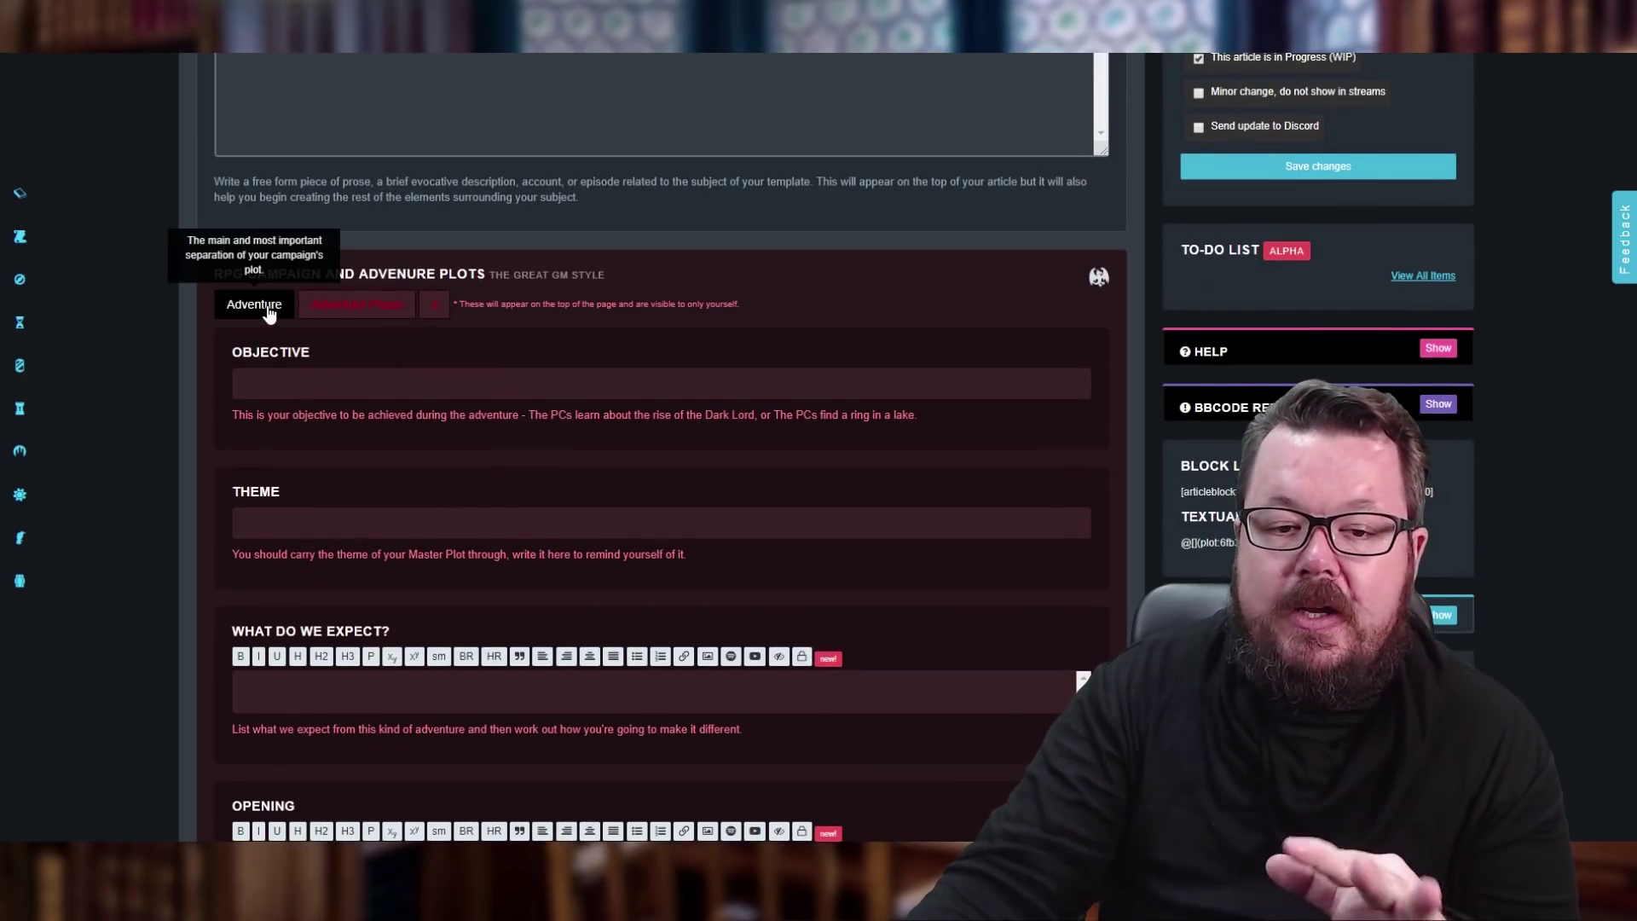
scroll(428, 465, "down", 6)
scroll(441, 485, "down", 3)
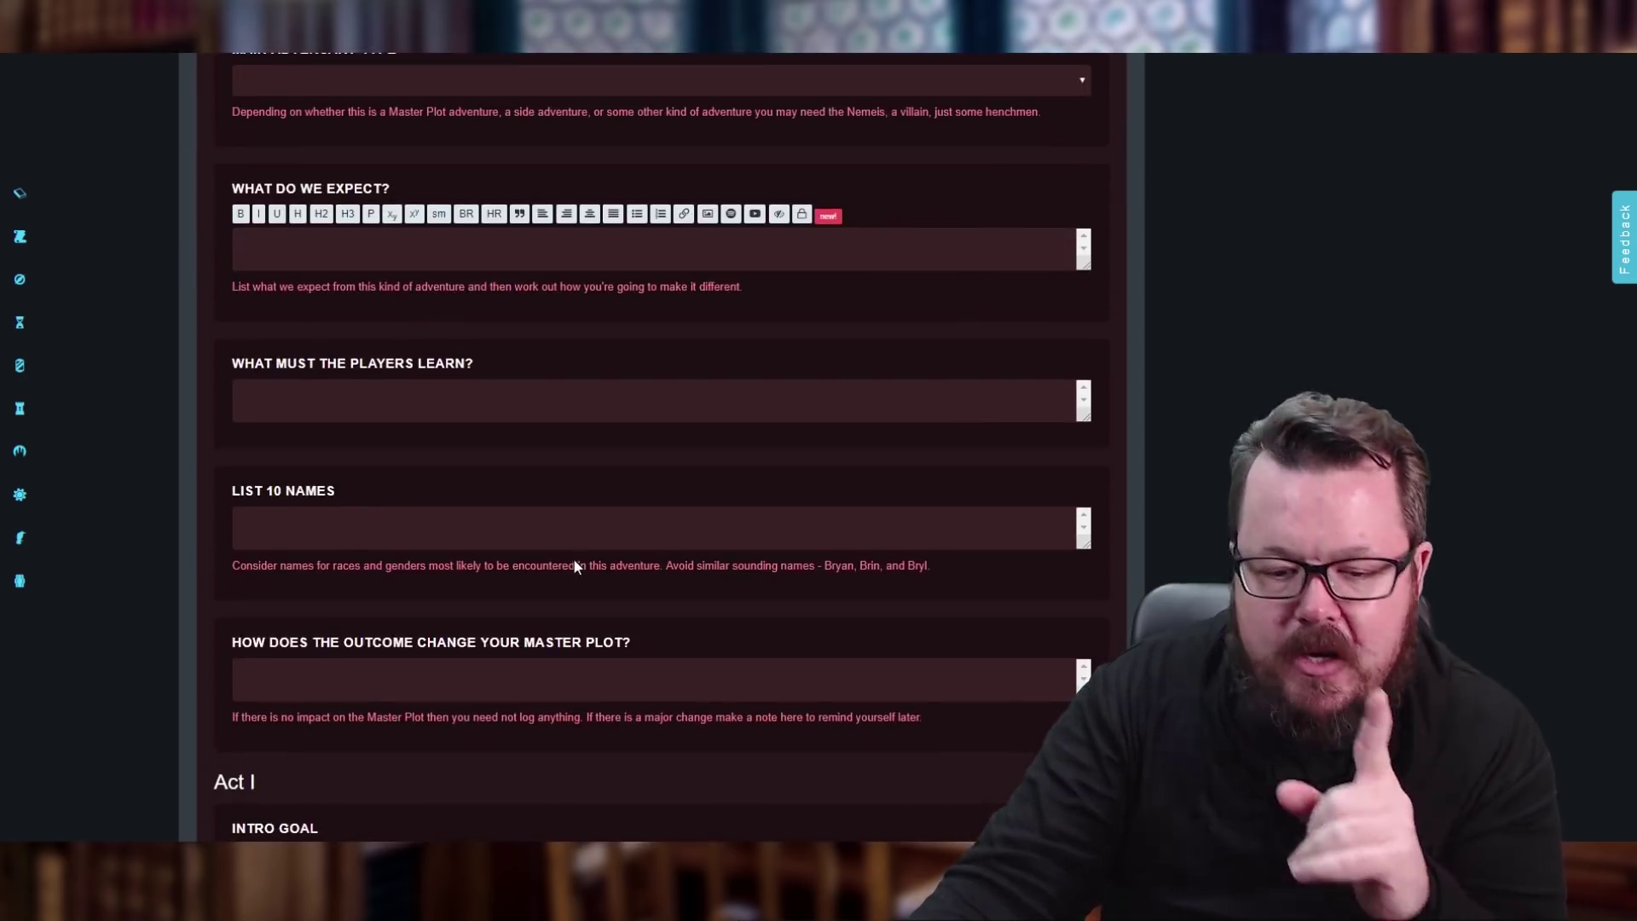
scroll(323, 324, "down", 7)
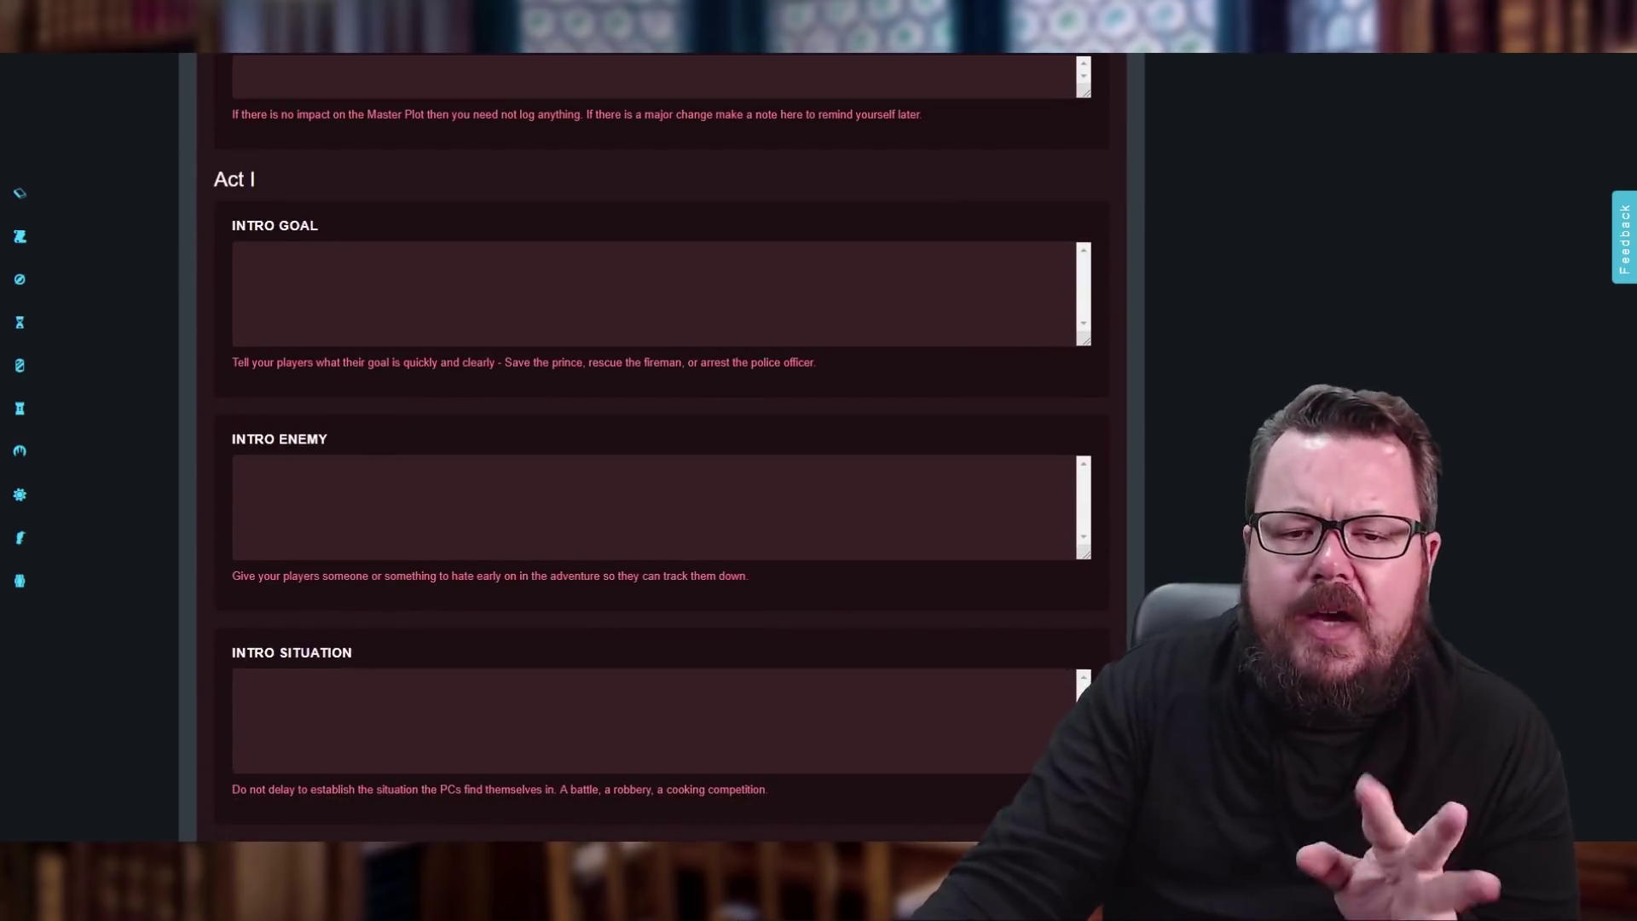
scroll(441, 399, "up", 15)
scroll(439, 392, "up", 4)
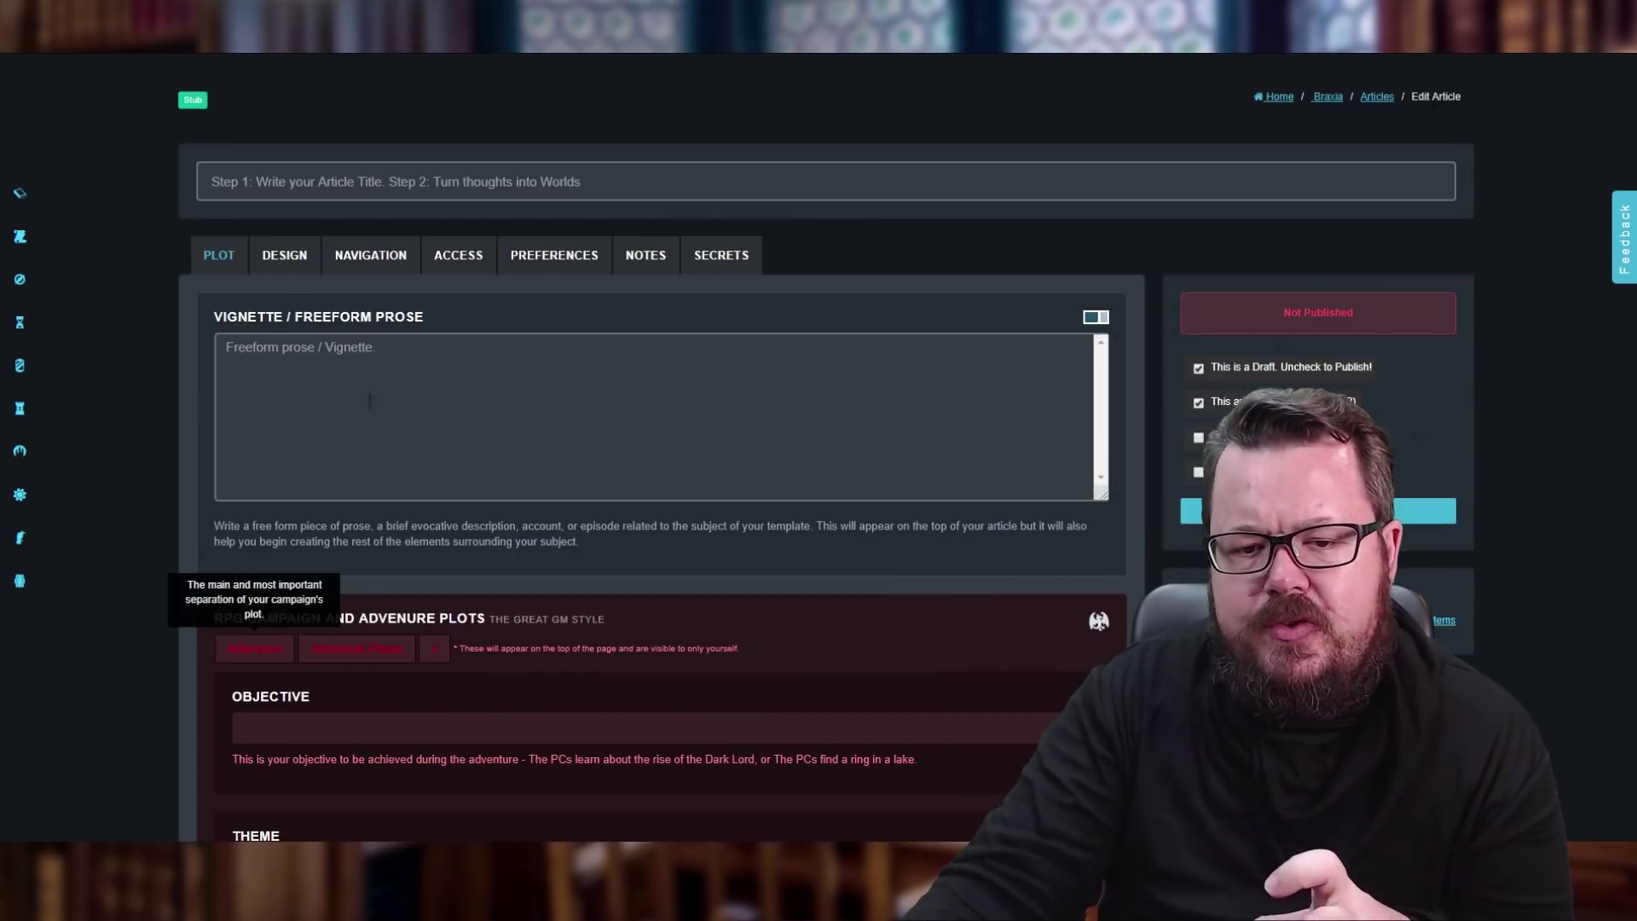
Return to the deeper adventure structure template and review its fields from Objective to What Have I Seeded With My Players.
scroll(355, 545, "down", 3)
left_click(356, 391)
scroll(500, 482, "down", 10)
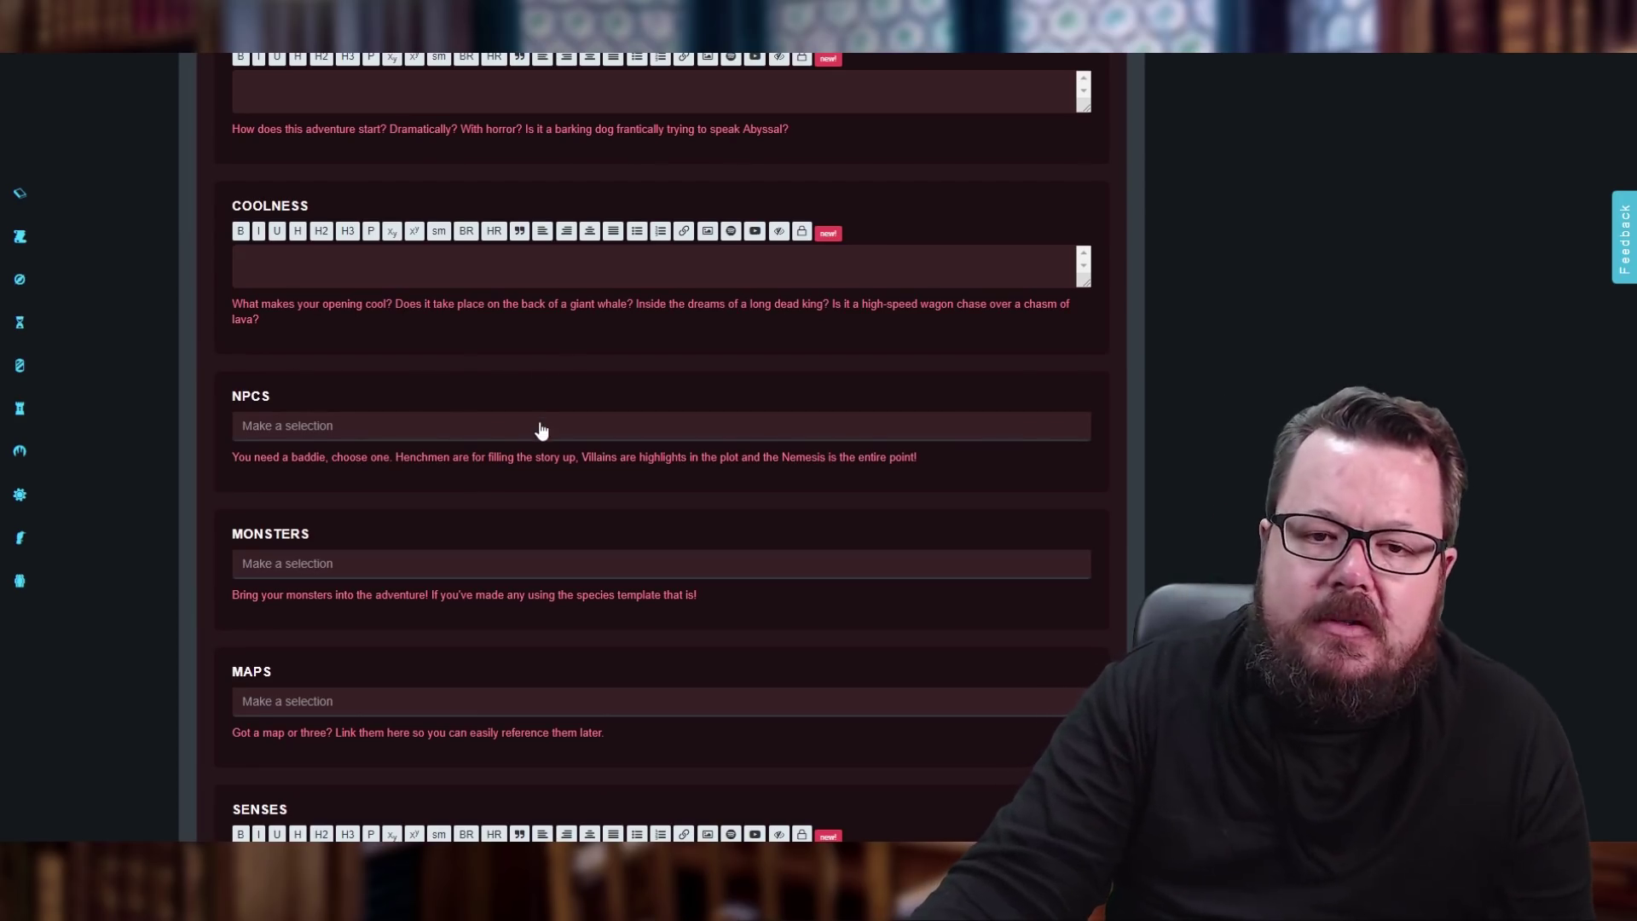
scroll(541, 444, "down", 5)
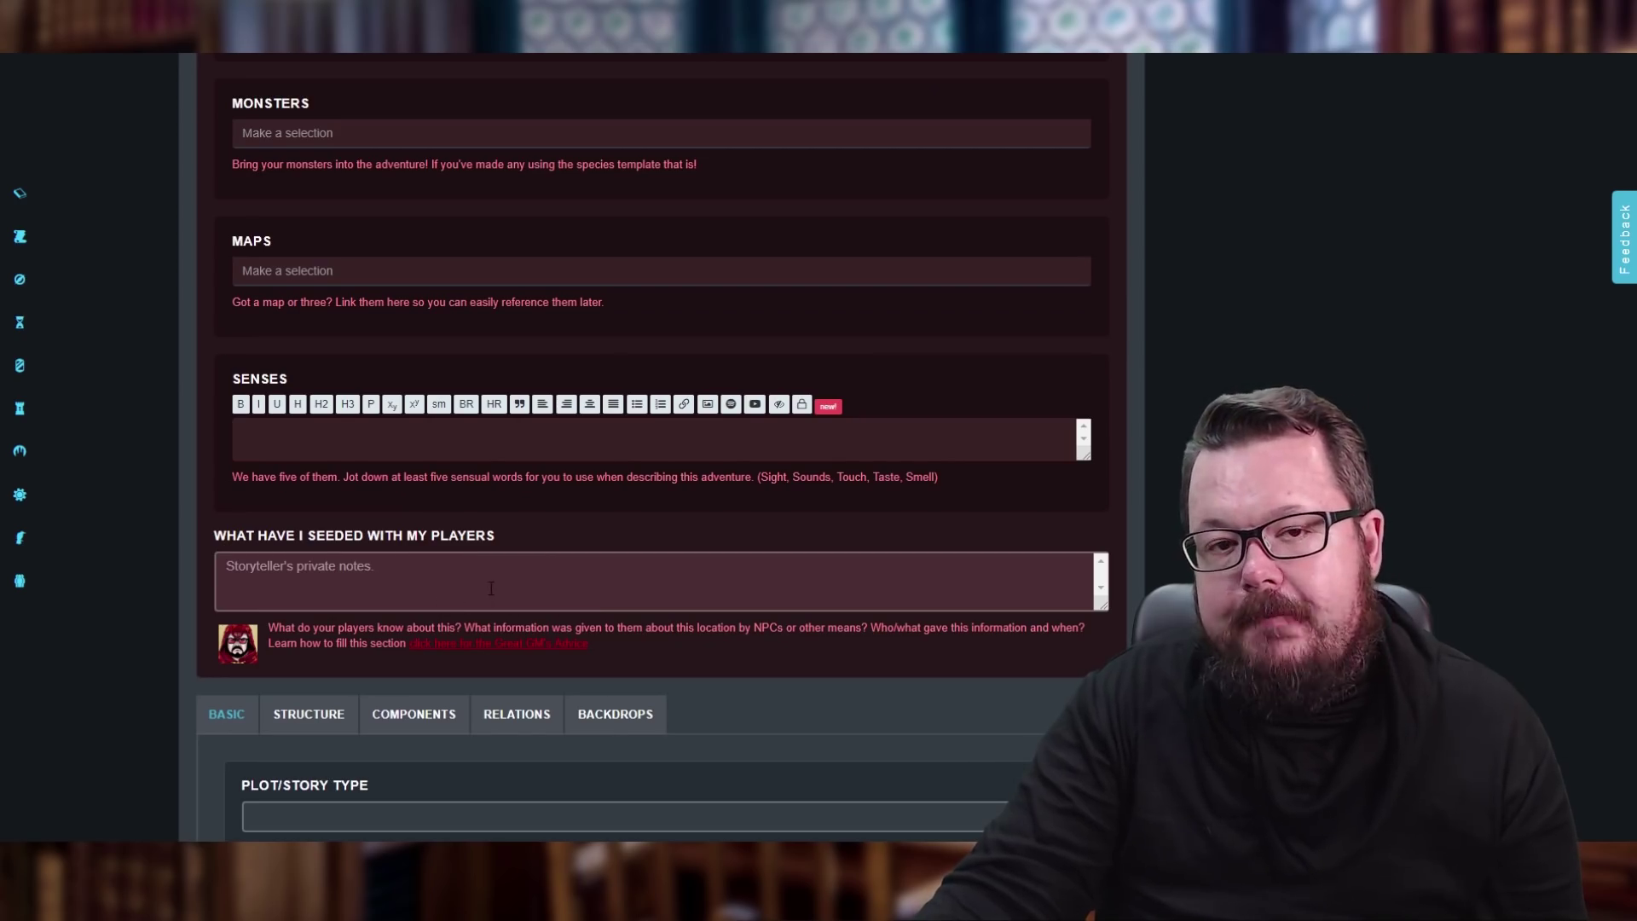
scroll(491, 589, "up", 15)
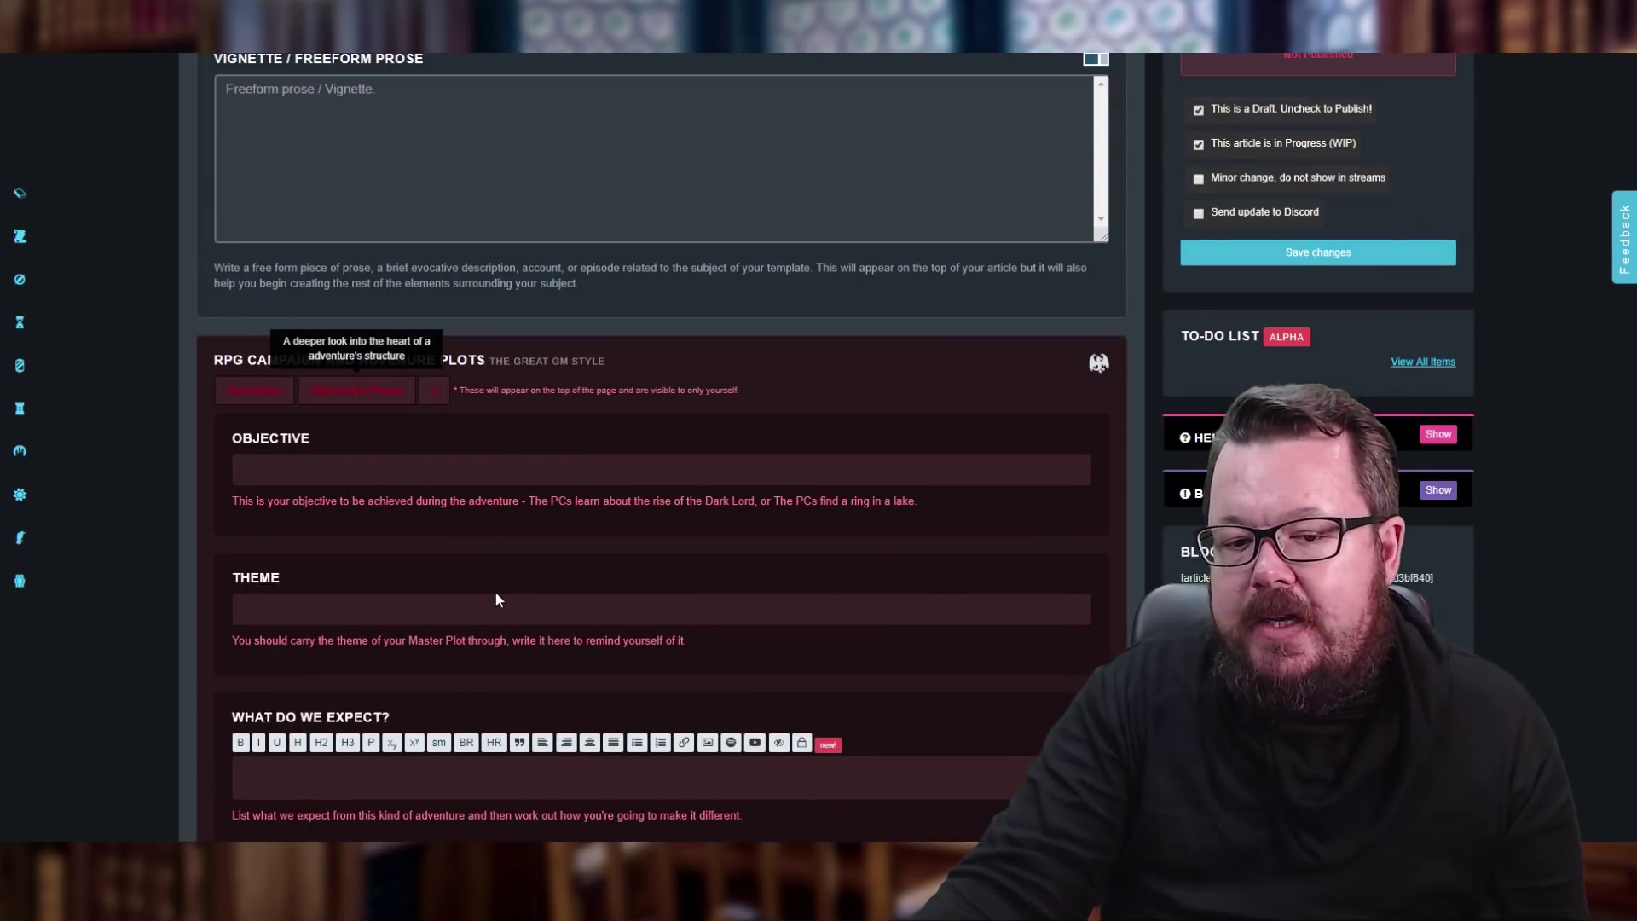